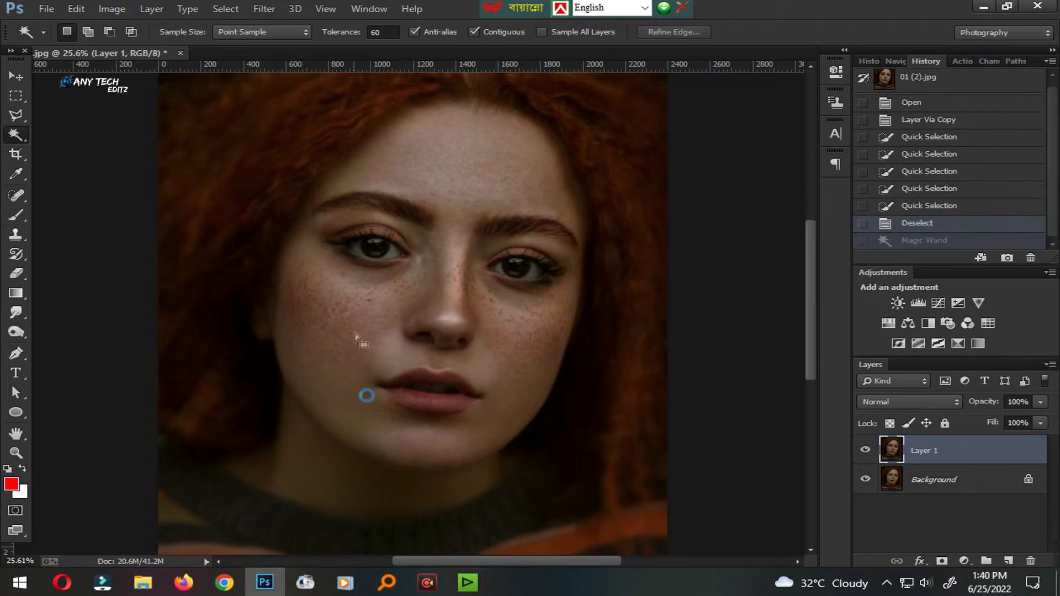
Step: Select the face and neck skin with the Magic Wand at tolerance 40 and feather the selection by 5 pixels
click(350, 160)
shift+click(347, 384)
drag(387, 33, 323, 27)
text(40)
shift+click(486, 399)
key(shift+F6)
text(8)
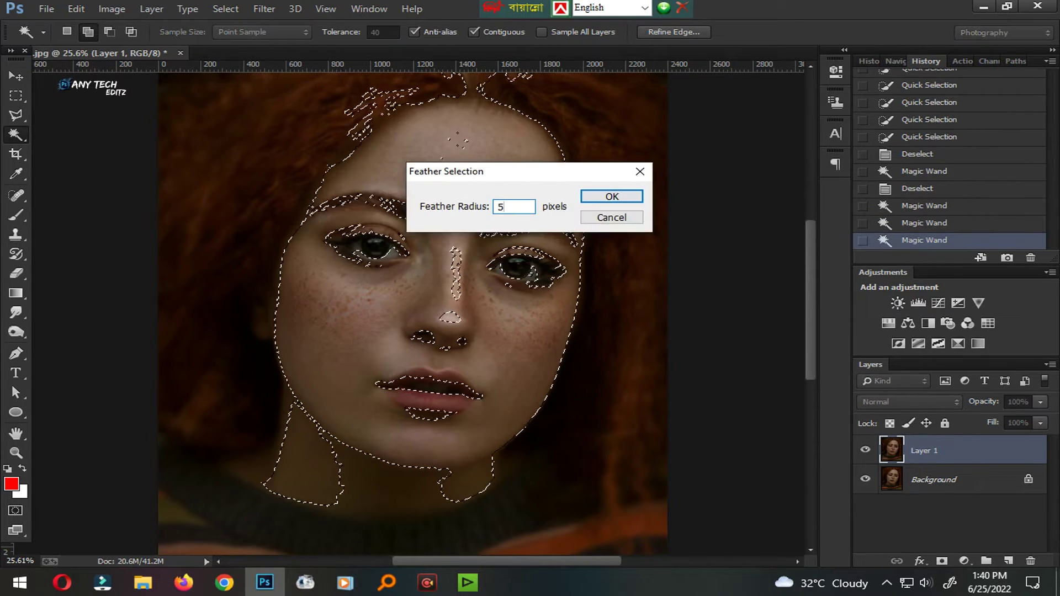
key(Return)
Step: Duplicate Layer 1 with the skin selection still active
drag(456, 294, 406, 301)
alt+click(480, 352)
drag(1014, 455, 1010, 561)
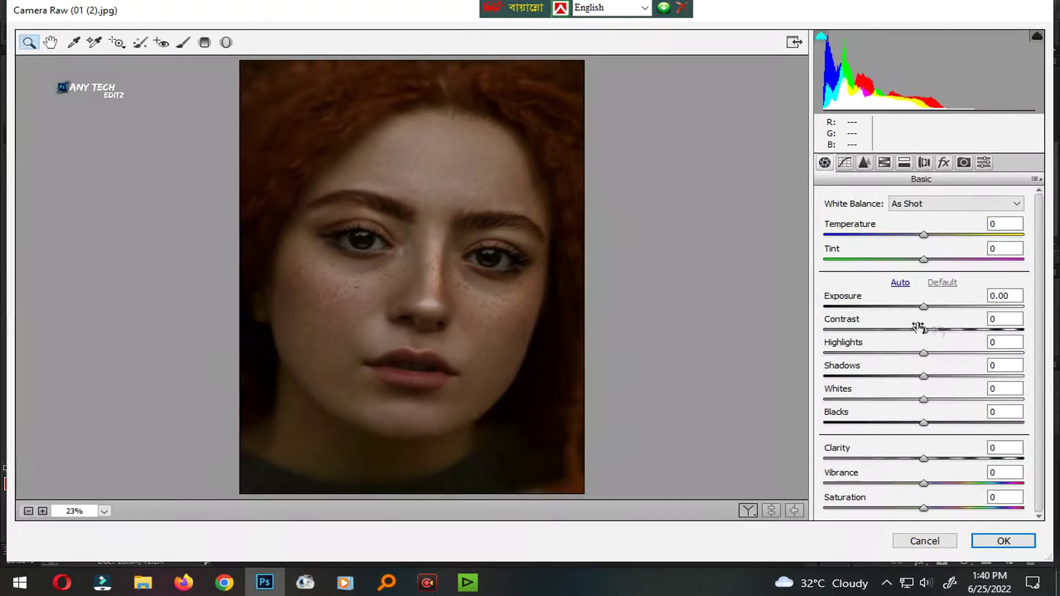
Step: Brighten the selected skin on the layer copy with the Camera Raw Filter's exposure, contrast and tone settings, and clear the selection
click(942, 307)
click(936, 331)
drag(924, 353, 954, 408)
key(Return)
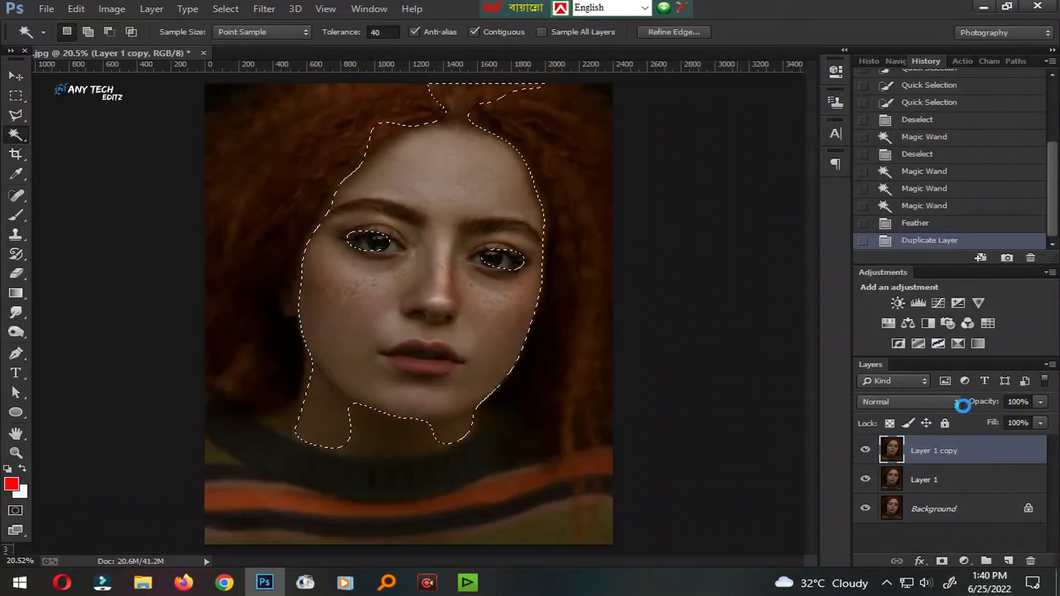
key(ctrl+d)
drag(461, 405, 413, 388)
scroll(413, 388, up, 2)
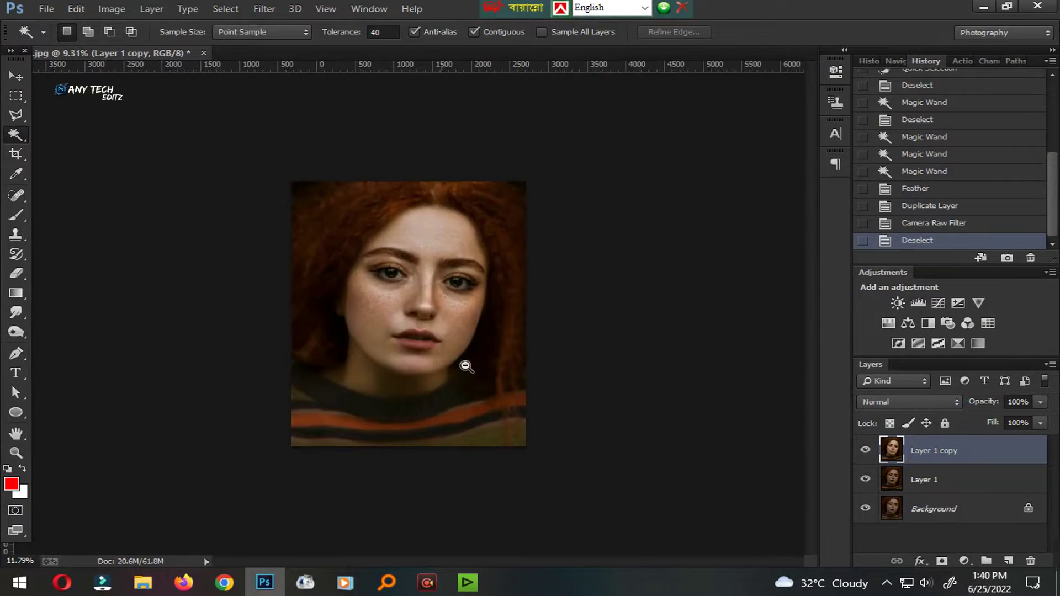
Step: Merge the brightened copy down into Layer 1 and save the document as a PSD file
key(ctrl+e)
key(ctrl+shift+s)
key(Return)
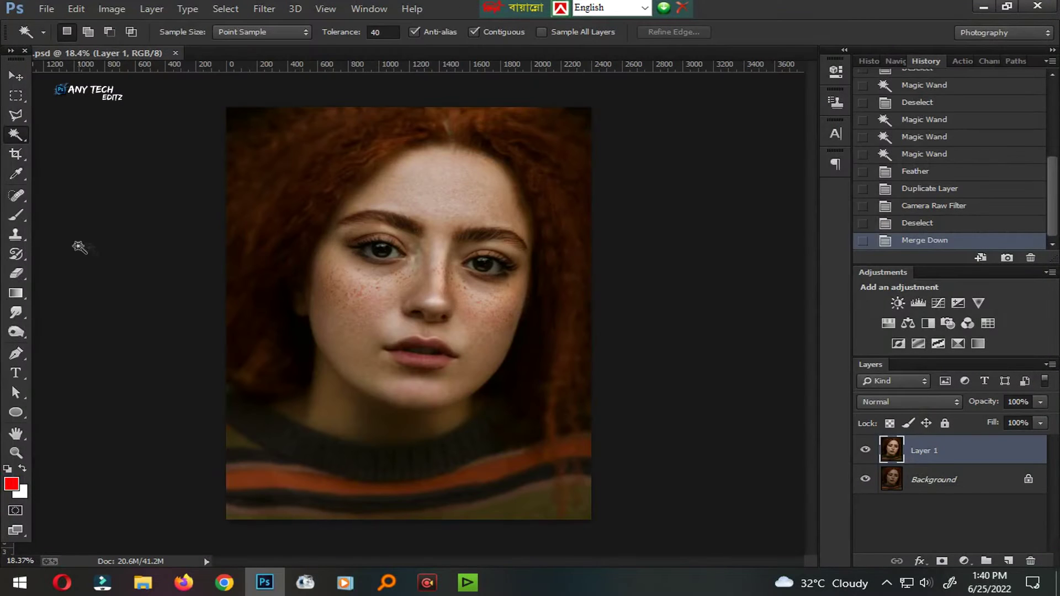
right_click(16, 214)
click(85, 253)
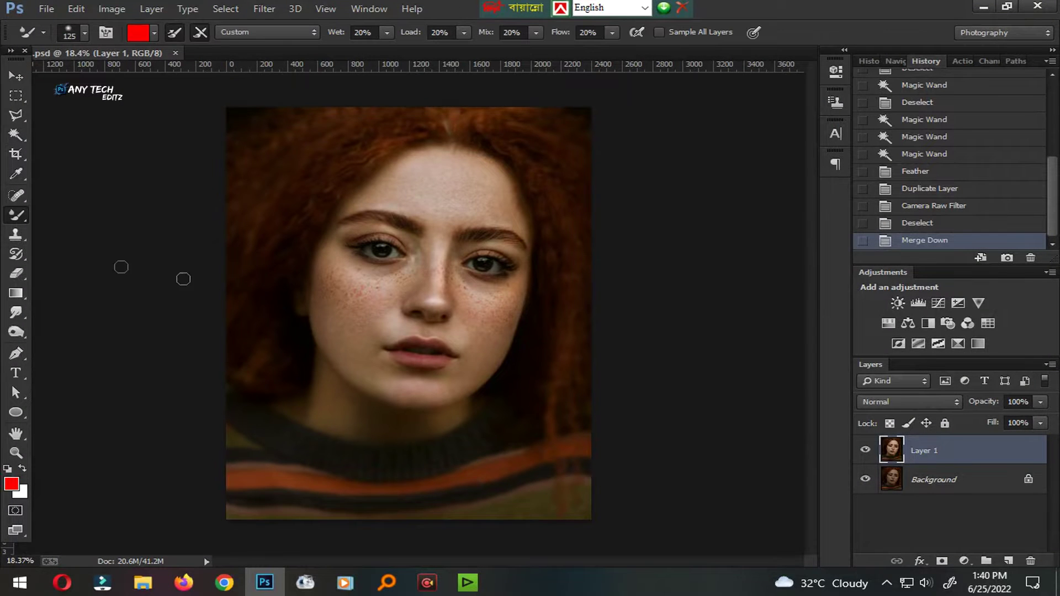
scroll(408, 298, up, 2)
scroll(351, 309, up, 2)
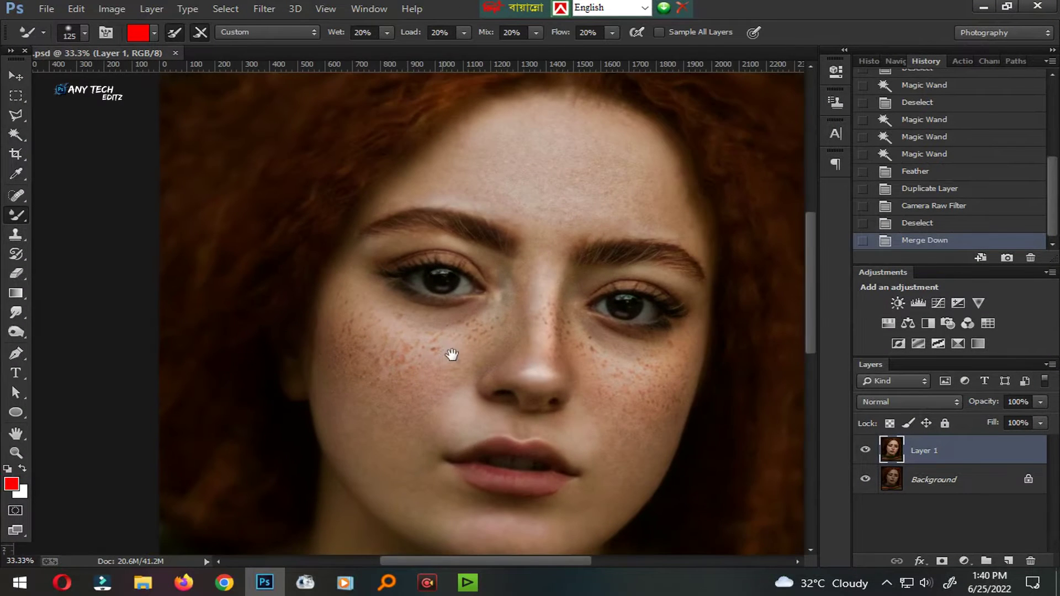
scroll(357, 320, up, 1)
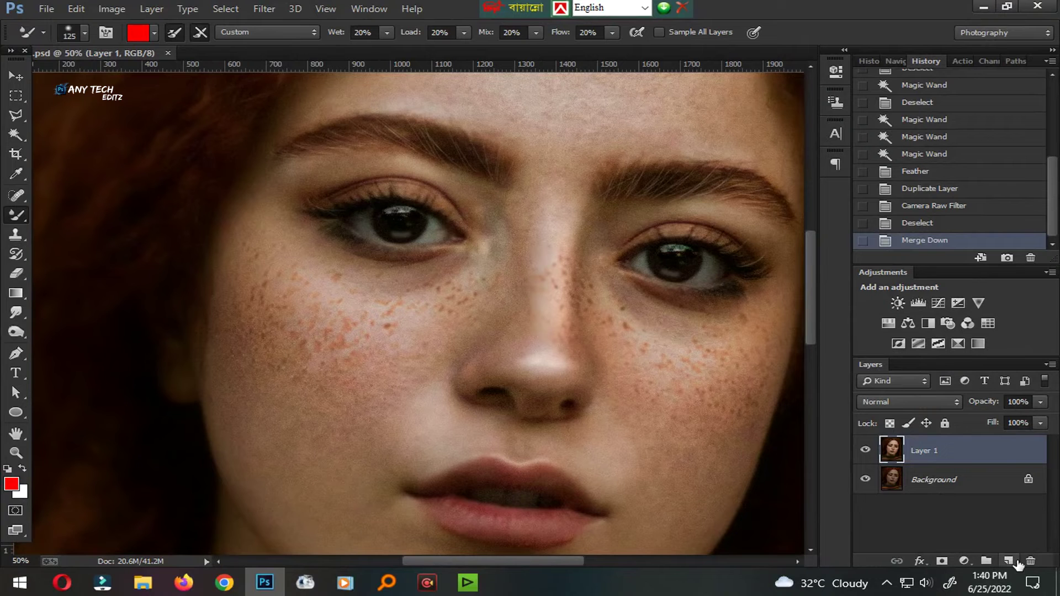
Step: Remove the freckles below the image-left eye and on the outer cheek with a small content-aware Spot Healing Brush
click(16, 195)
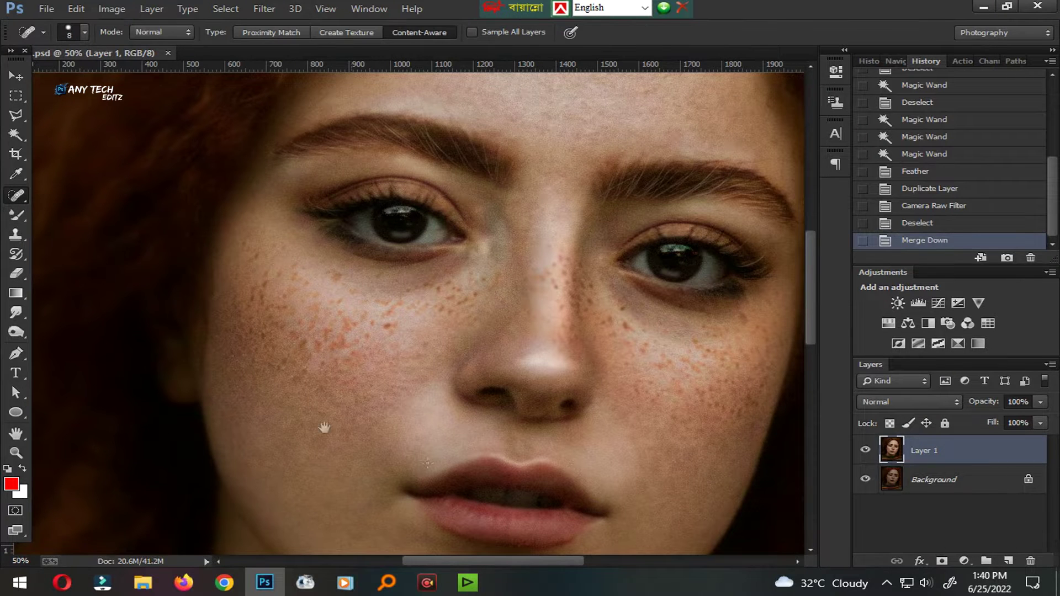
scroll(339, 298, up, 2)
drag(383, 281, 385, 339)
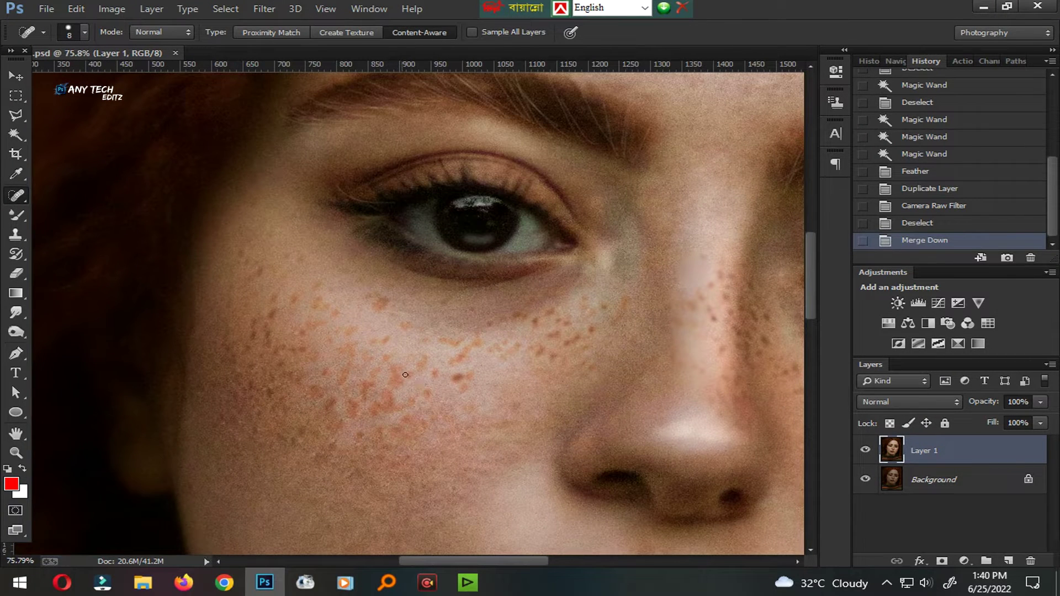
key(bracketright)
key(bracketright)
key(bracketright)
click(379, 309)
click(382, 302)
click(400, 322)
click(414, 324)
click(378, 321)
click(366, 297)
click(322, 307)
click(261, 269)
click(259, 298)
key(bracketleft)
click(275, 331)
click(249, 335)
key(bracketright)
click(344, 336)
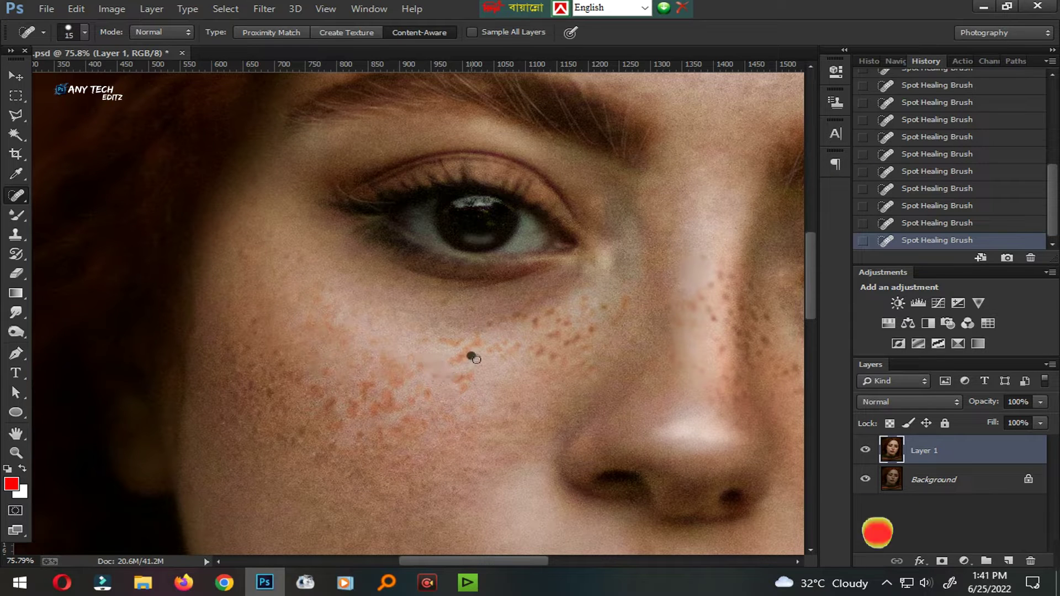
Step: Heal the freckles between the image-left eye's inner corner and the nose, enlarging the Spot Healing Brush up to 45
key(bracketright)
click(450, 345)
key(bracketleft)
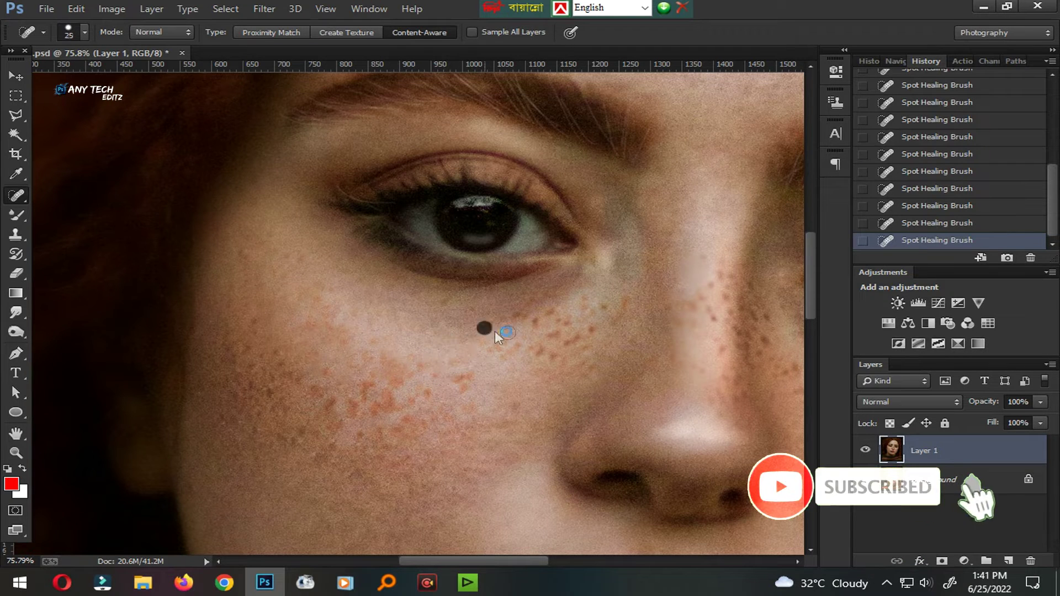
click(540, 319)
key(bracketright)
key(bracketright)
key(bracketright)
click(602, 303)
click(570, 331)
click(538, 336)
click(574, 317)
click(462, 364)
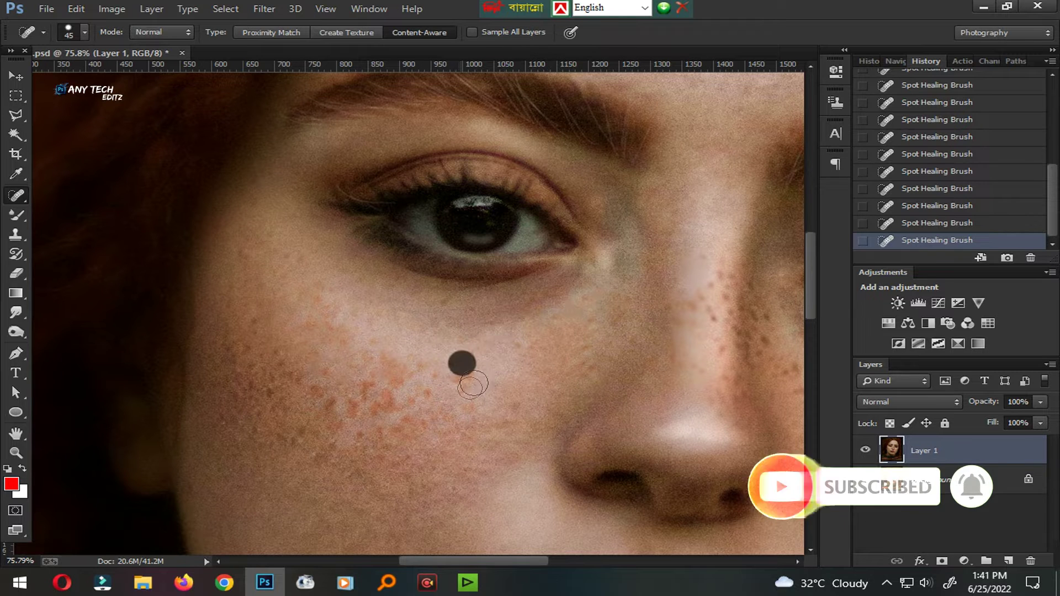
Step: Heal the freckle clusters in the middle of the image-left cheek with a smaller Spot Healing Brush of about 35
key(bracketleft)
key(bracketleft)
click(430, 372)
click(471, 376)
click(423, 378)
click(432, 396)
click(363, 393)
key(bracketleft)
click(342, 390)
click(317, 380)
key(bracketright)
click(420, 377)
drag(501, 390, 469, 398)
Step: Compare Layer 1 with the original by toggling its visibility, and duplicate the layer
click(865, 449)
click(864, 449)
click(865, 449)
click(865, 449)
drag(517, 339, 523, 380)
key(ctrl+k)
key(Escape)
key(ctrl+j)
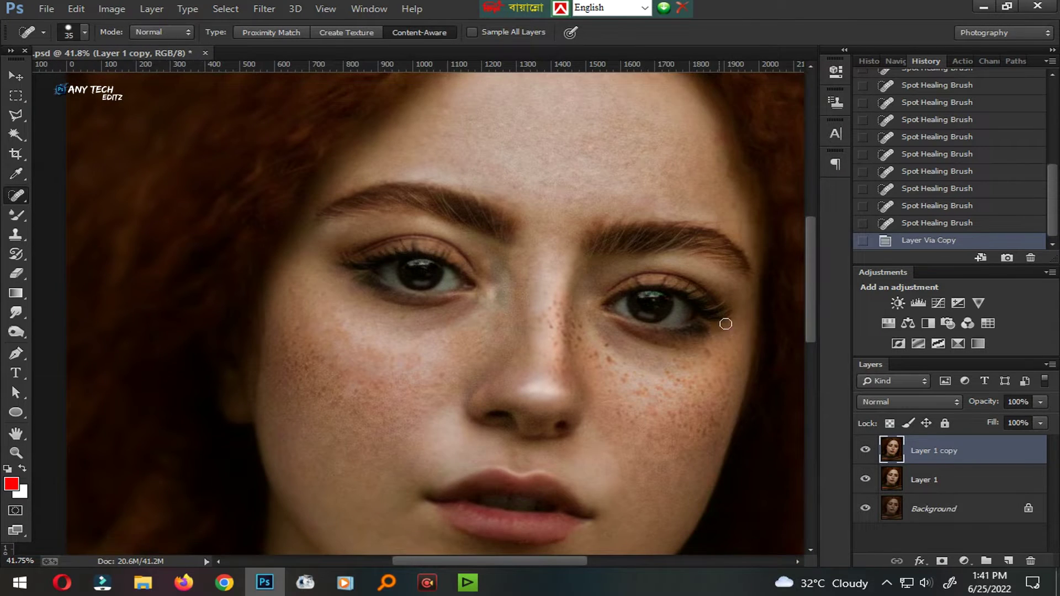
Step: Heal the freckles along the nose on the layer copy with the Spot Healing Brush
scroll(587, 354, up, 2)
scroll(584, 355, up, 2)
click(511, 324)
click(504, 287)
click(501, 334)
click(486, 298)
click(484, 314)
click(464, 259)
click(459, 311)
drag(465, 299, 468, 310)
Step: Heal the freckles under the image-right eye and across that cheek, and compare the copy with the layer beneath
click(535, 353)
click(552, 362)
click(568, 355)
drag(596, 351, 599, 374)
click(642, 343)
click(617, 387)
click(600, 337)
drag(615, 334, 684, 319)
click(608, 391)
mouse_move(600, 383)
mouse_down()
mouse_move(592, 395)
mouse_move(568, 393)
mouse_move(617, 418)
mouse_up()
click(537, 373)
drag(642, 376, 615, 406)
click(649, 351)
click(870, 456)
click(870, 456)
click(870, 456)
Step: Heal the remaining freckles around the nose and cheeks with Spot Healing Brush dabs and short strokes
click(402, 316)
click(412, 279)
click(404, 231)
click(382, 265)
click(429, 230)
click(412, 229)
scroll(548, 359, left, 6)
mouse_move(423, 348)
mouse_down()
mouse_move(458, 337)
mouse_move(412, 302)
mouse_up()
click(393, 339)
click(433, 313)
click(450, 296)
drag(480, 300, 491, 343)
mouse_move(544, 312)
mouse_down()
mouse_move(544, 343)
mouse_move(575, 356)
mouse_move(490, 352)
mouse_up()
Step: Merge the healed copy down into Layer 1 and save the file
click(867, 458)
click(867, 459)
key(ctrl+e)
click(866, 458)
click(866, 459)
drag(471, 257, 369, 285)
key(ctrl+s)
Step: Set the Mixer Brush to 30% wet, 30% load, 30% mix and 30% flow
click(17, 216)
key(ctrl+plus)
key(ctrl+plus)
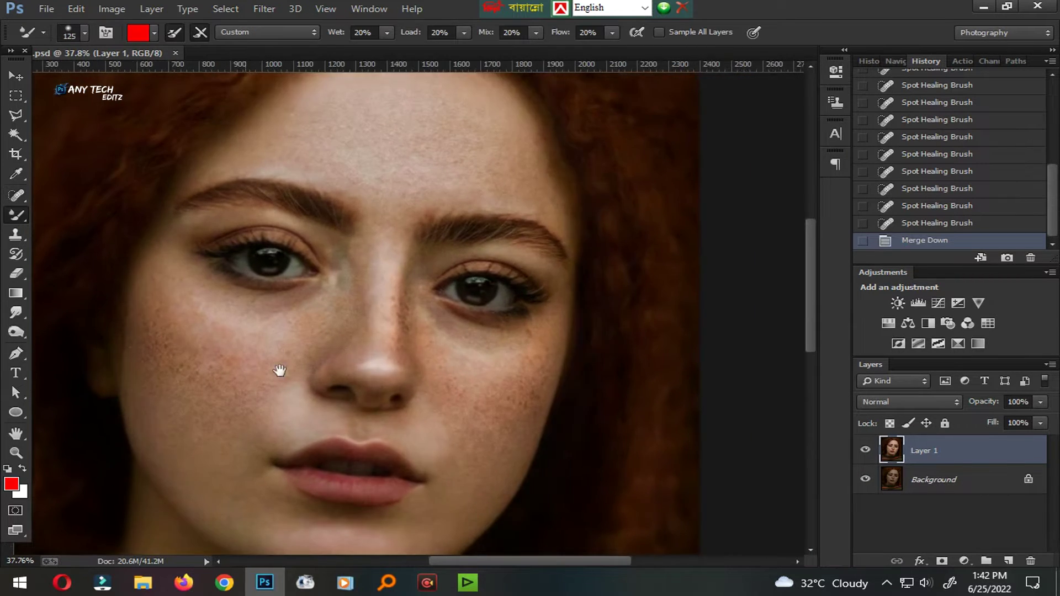
text(30)
key(Tab)
text(32)
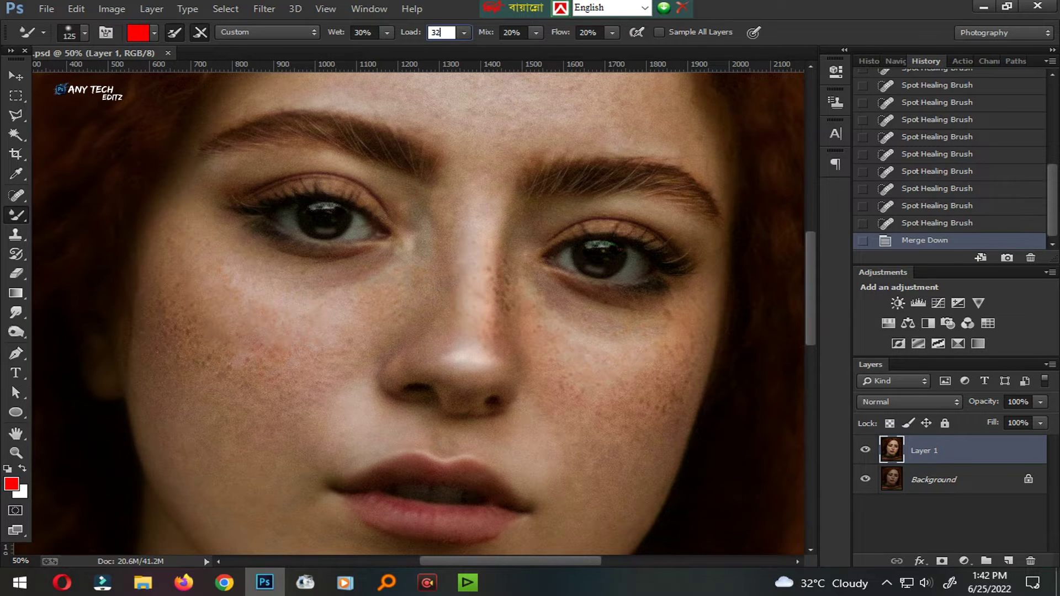
text(0)
key(Tab)
text(30)
key(Tab)
Step: Sample the cheek's skin colour and smooth the skin under the image-left eye and beside the nose with the Mixer Brush
alt+click(308, 361)
drag(308, 359, 326, 337)
mouse_move(309, 354)
mouse_down()
mouse_move(409, 296)
mouse_move(346, 313)
mouse_move(386, 301)
mouse_up()
key(bracketright)
key(bracketright)
drag(388, 300, 382, 312)
drag(388, 301, 381, 329)
drag(383, 317, 381, 341)
drag(381, 342, 415, 324)
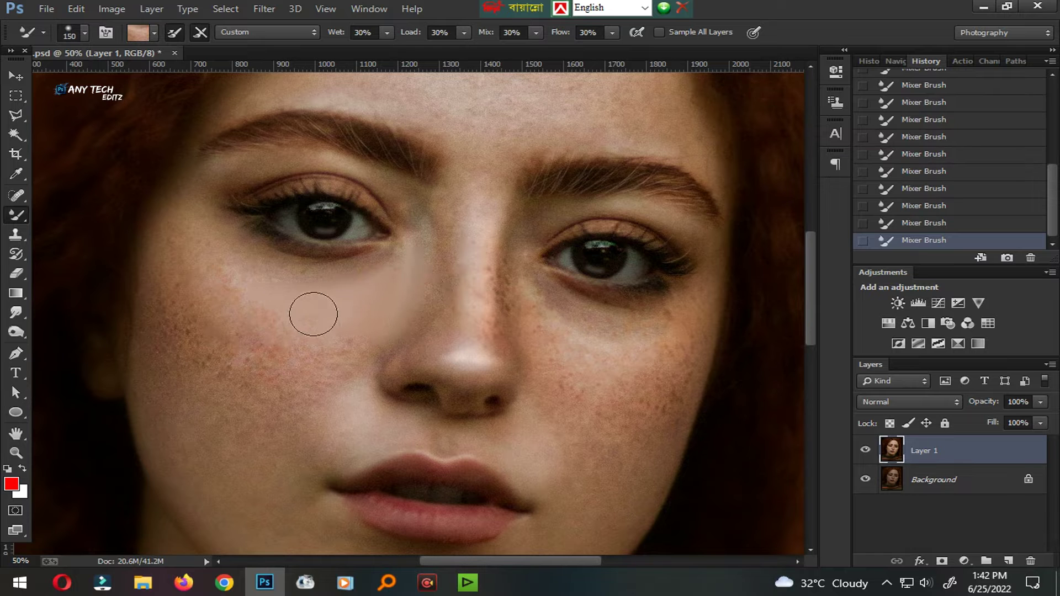
Step: Smooth the rest of the image-left cheek with the Mixer Brush and save the file
drag(286, 320, 356, 281)
key(bracketleft)
drag(204, 274, 177, 262)
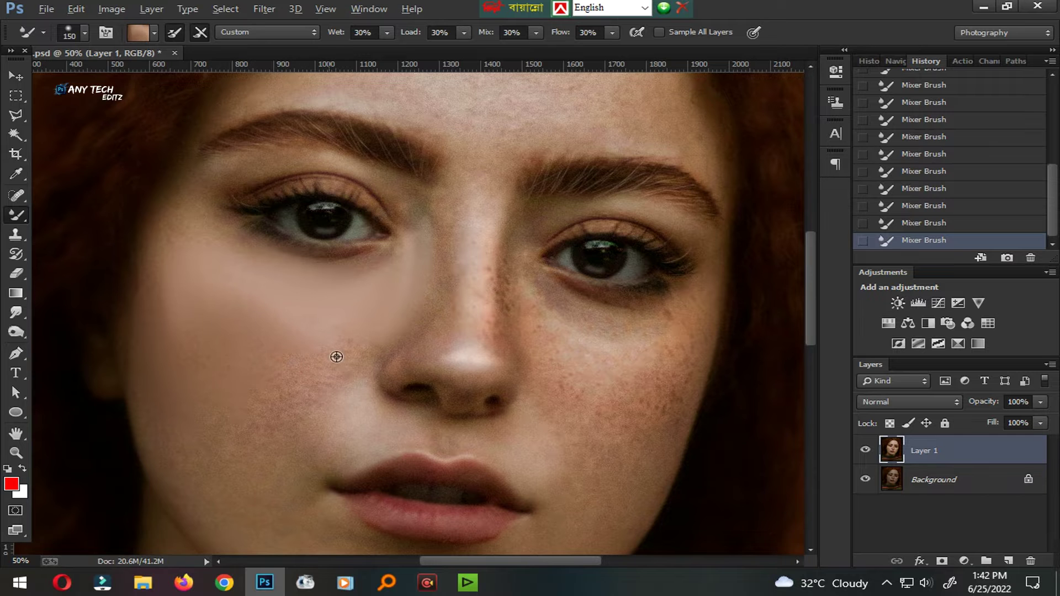
drag(381, 406, 343, 369)
key(ctrl+s)
Step: Smooth the skin under the image-right eye and down that cheek with the Mixer Brush, resizing the brush to fit
drag(310, 263, 371, 313)
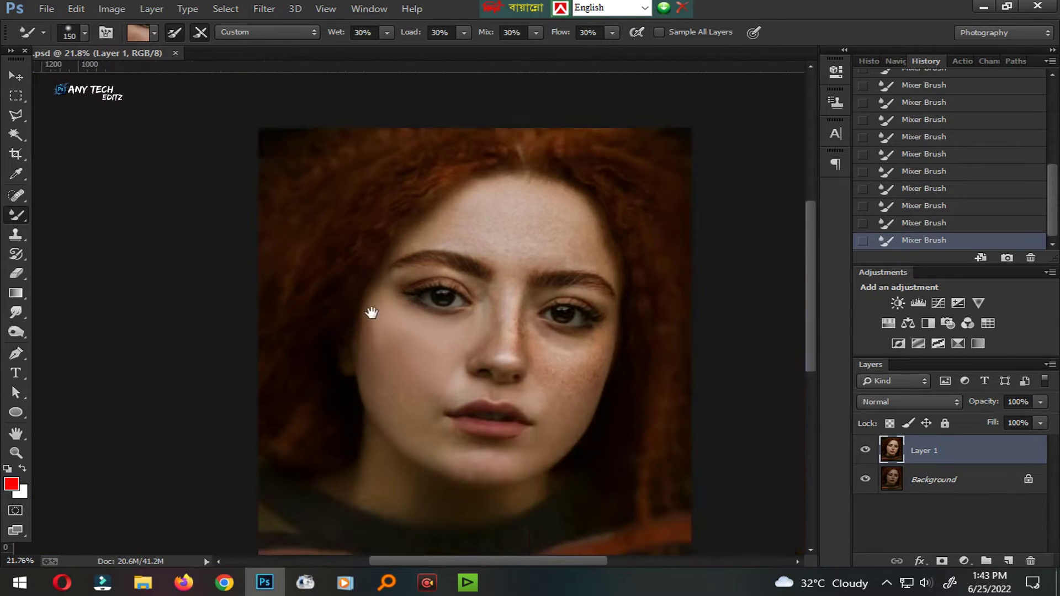
scroll(371, 313, up, 3)
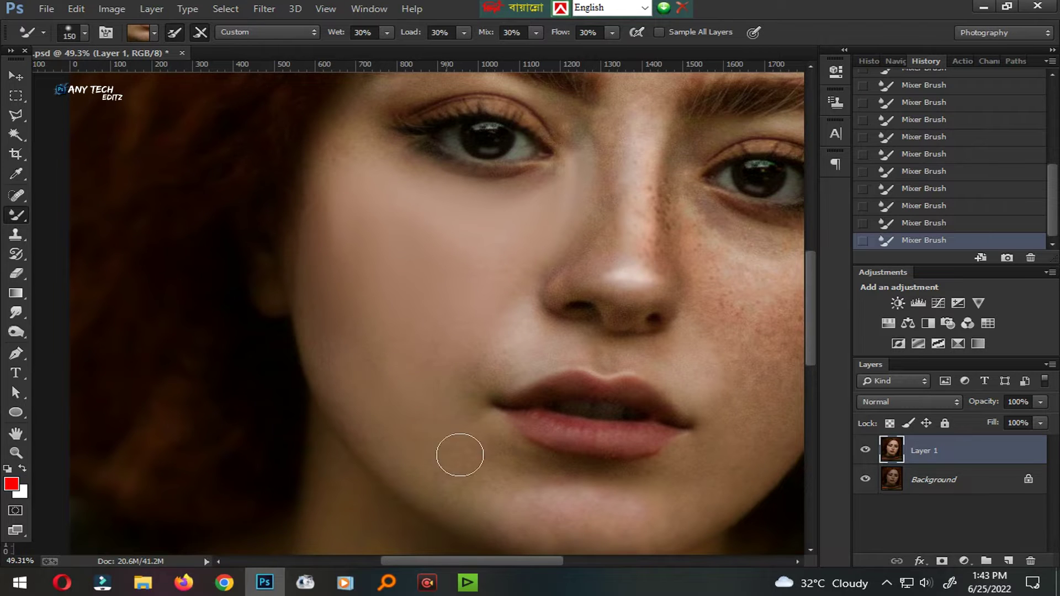
scroll(459, 455, down, 5)
scroll(454, 406, up, 5)
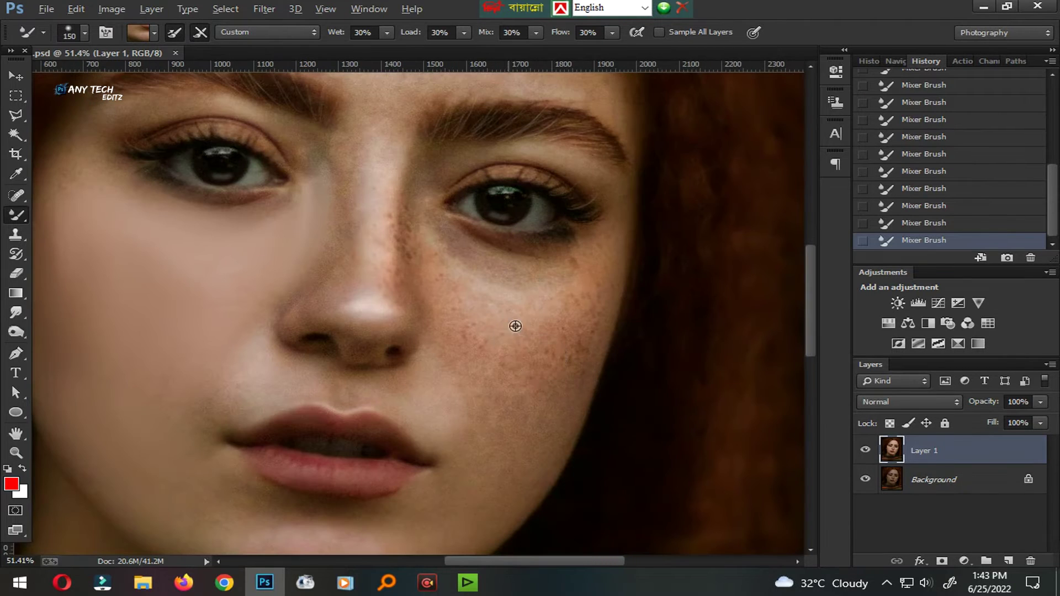
mouse_move(412, 276)
mouse_down()
mouse_move(423, 230)
mouse_move(543, 260)
mouse_up()
key(bracketright)
mouse_move(577, 307)
mouse_down()
mouse_move(612, 336)
mouse_move(577, 406)
mouse_up()
key(bracketright)
mouse_move(488, 317)
mouse_down()
mouse_move(494, 397)
mouse_move(537, 462)
mouse_up()
key(bracketleft)
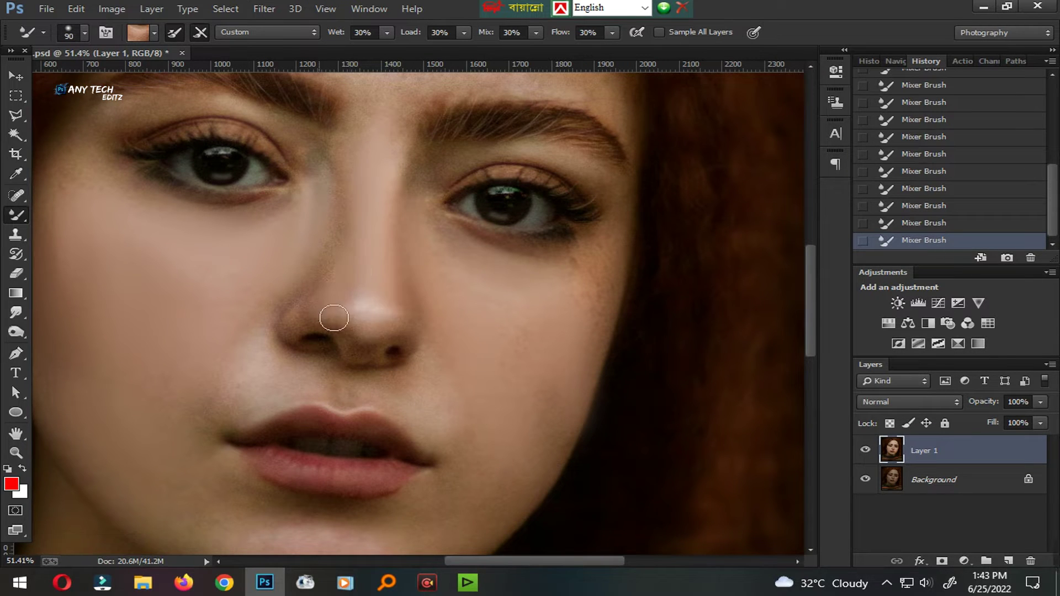
Step: Save the file and smooth the textured forehead skin with the Mixer Brush enlarged to 175 px
scroll(451, 221, down, 5)
key(ctrl+s)
scroll(452, 248, up, 6)
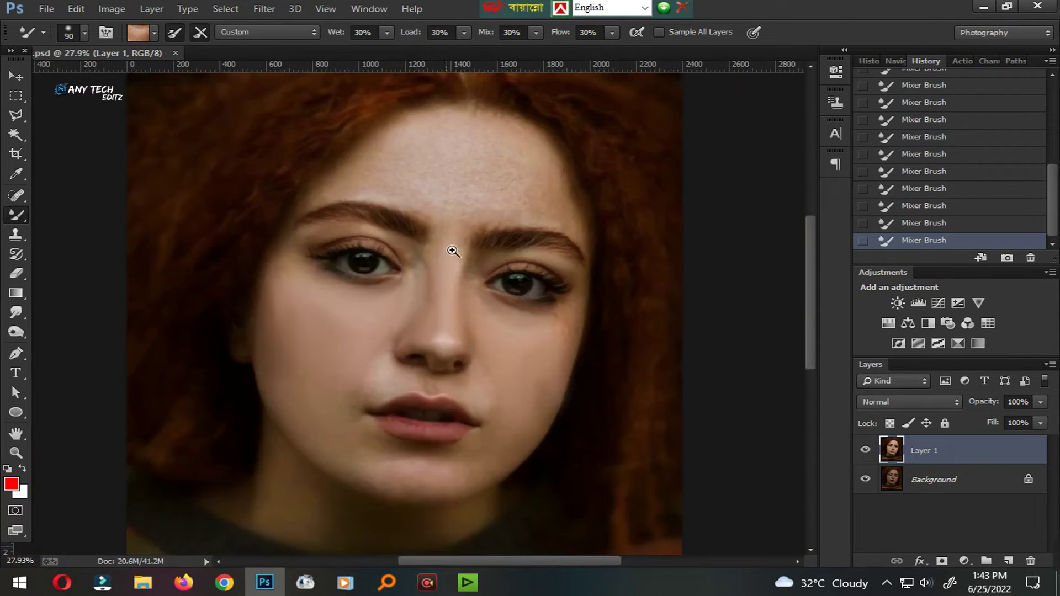
drag(423, 198, 375, 270)
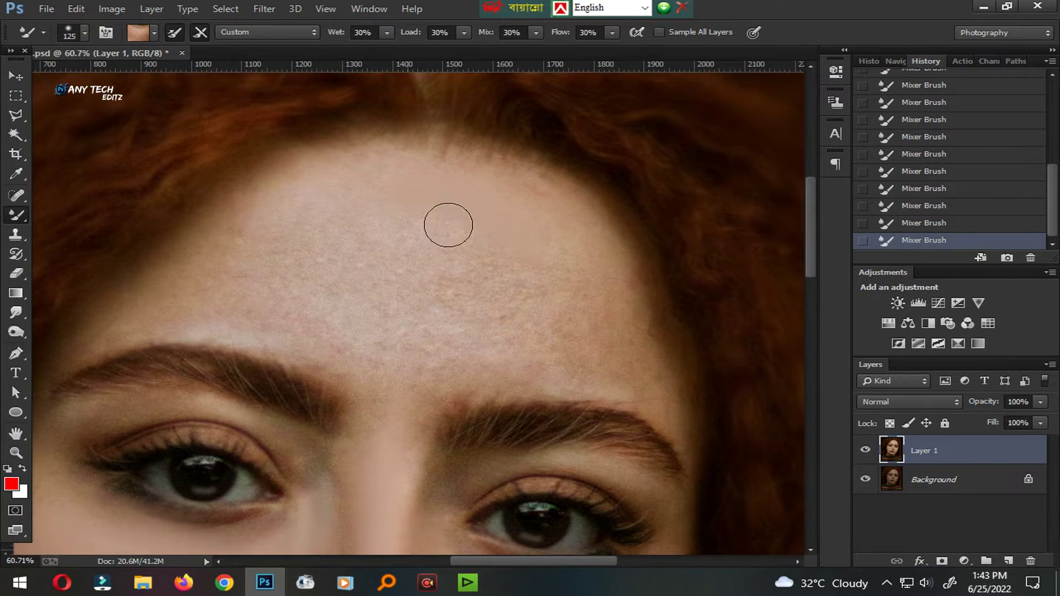
key(bracketright)
key(bracketright)
key(bracketright)
mouse_move(260, 299)
mouse_down()
mouse_move(284, 315)
mouse_move(315, 257)
mouse_move(266, 306)
mouse_move(378, 339)
mouse_up()
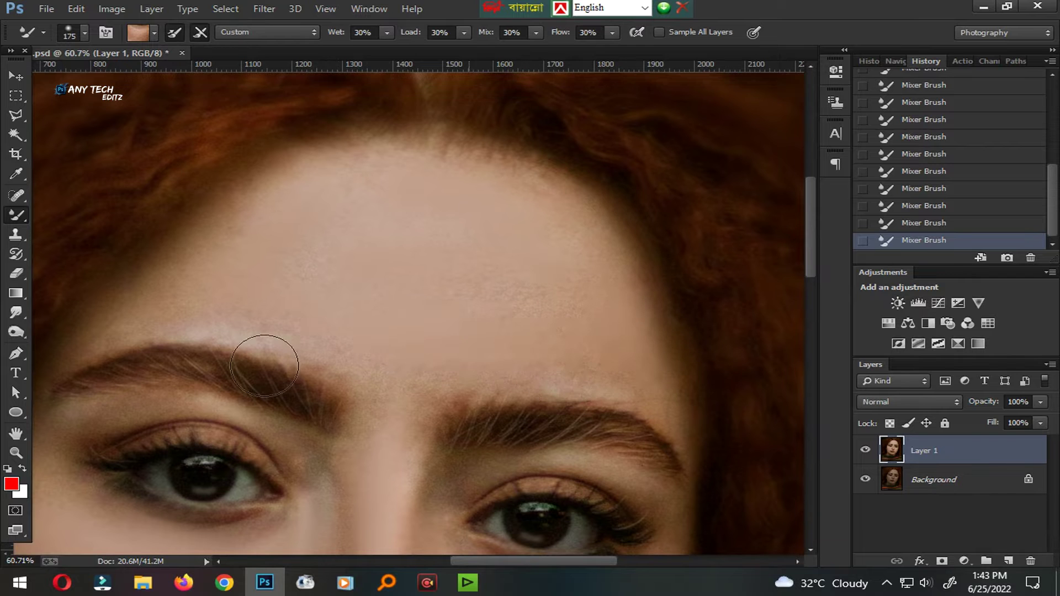
Step: Smooth the remaining skin just above the eyebrows with the Mixer Brush at 200 px and save the file
key(bracketright)
key(ctrl+z)
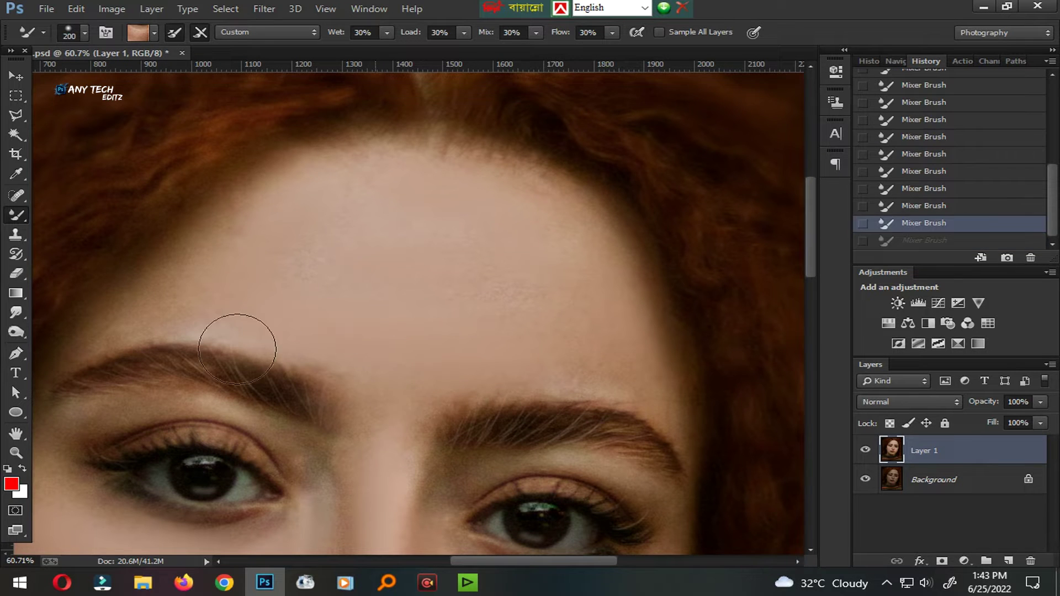
key(ctrl+z)
mouse_move(624, 403)
mouse_down()
mouse_move(542, 364)
mouse_move(654, 378)
mouse_up()
key(ctrl+s)
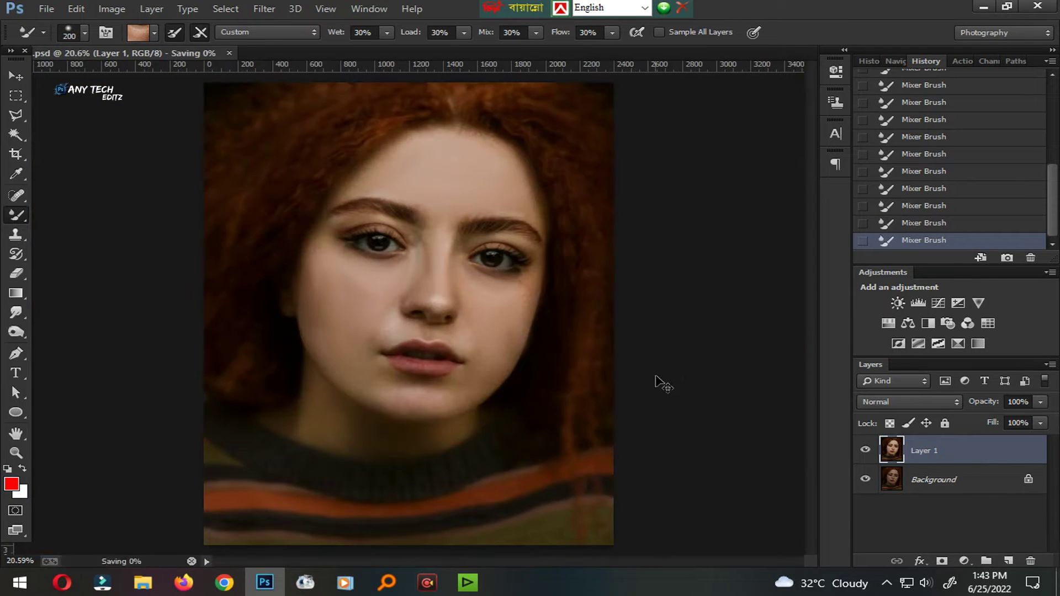
Step: Switch to the Smudge Tool and duplicate Layer 1 onto a new layer
key(ctrl+plus)
key(ctrl+plus)
key(ctrl+plus)
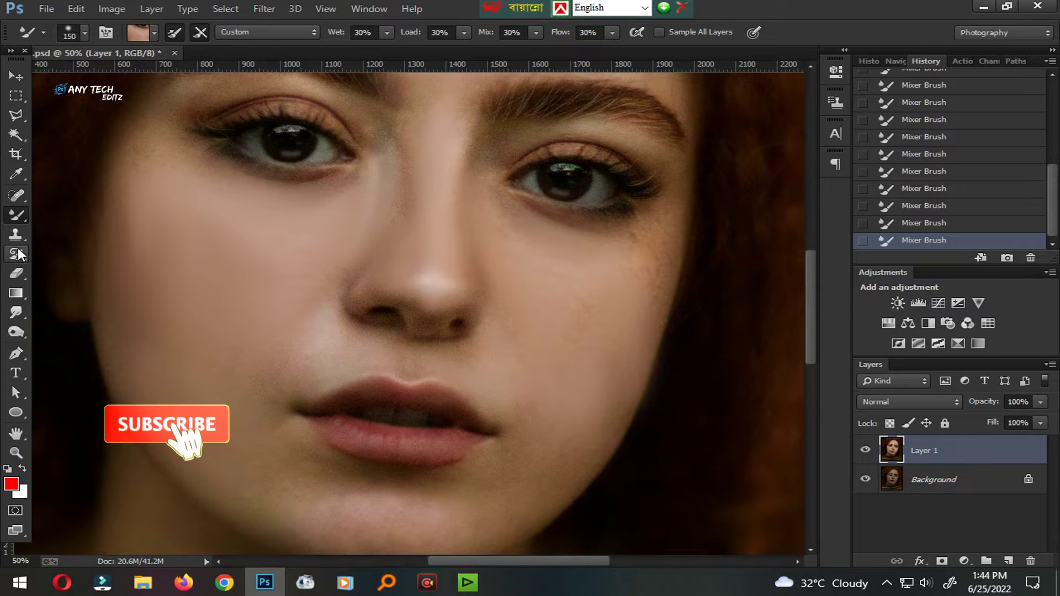
click(16, 332)
right_click(19, 316)
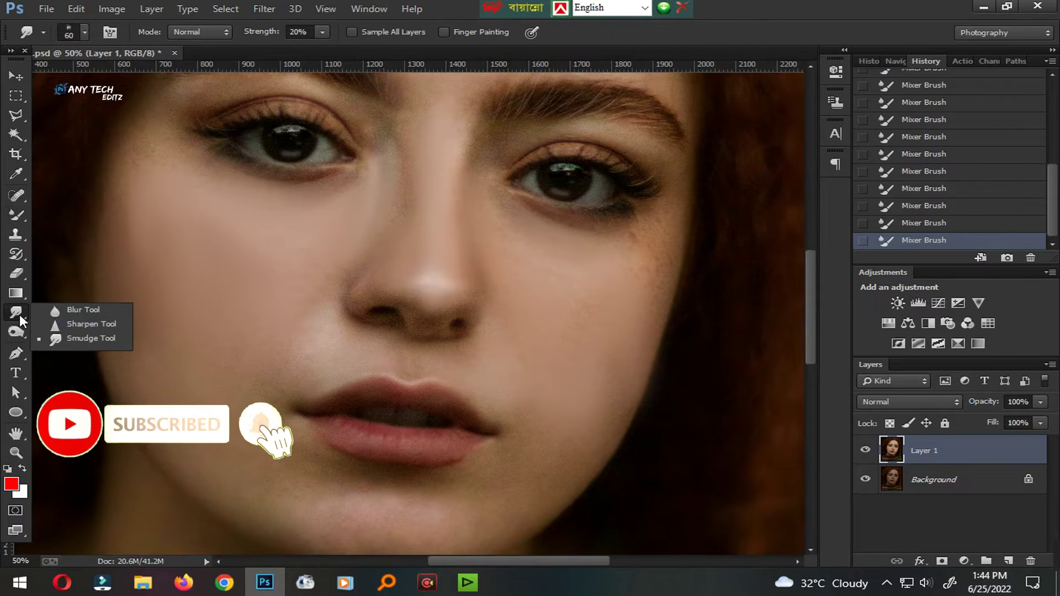
click(72, 338)
right_click(244, 290)
click(299, 398)
click(230, 286)
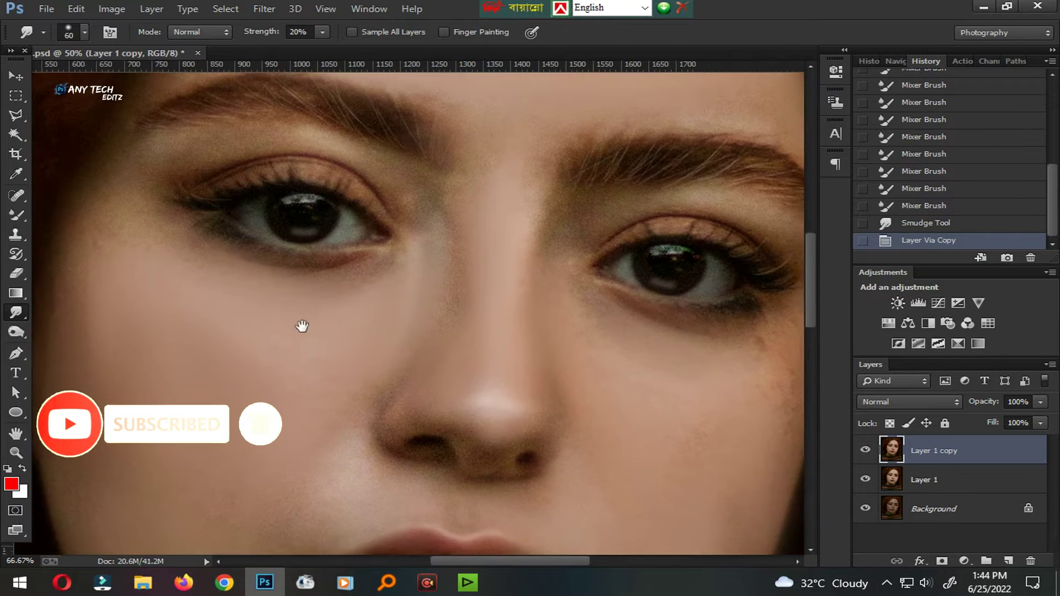
Step: Smudge the skin smooth around the image-left eye and along the side of the nose, resizing the brush to fit
mouse_move(248, 300)
mouse_down()
mouse_move(351, 310)
mouse_move(388, 299)
mouse_move(382, 331)
mouse_move(465, 324)
mouse_up()
key(bracketright)
key(bracketright)
drag(423, 243, 394, 212)
key(bracketleft)
key(bracketleft)
key(bracketleft)
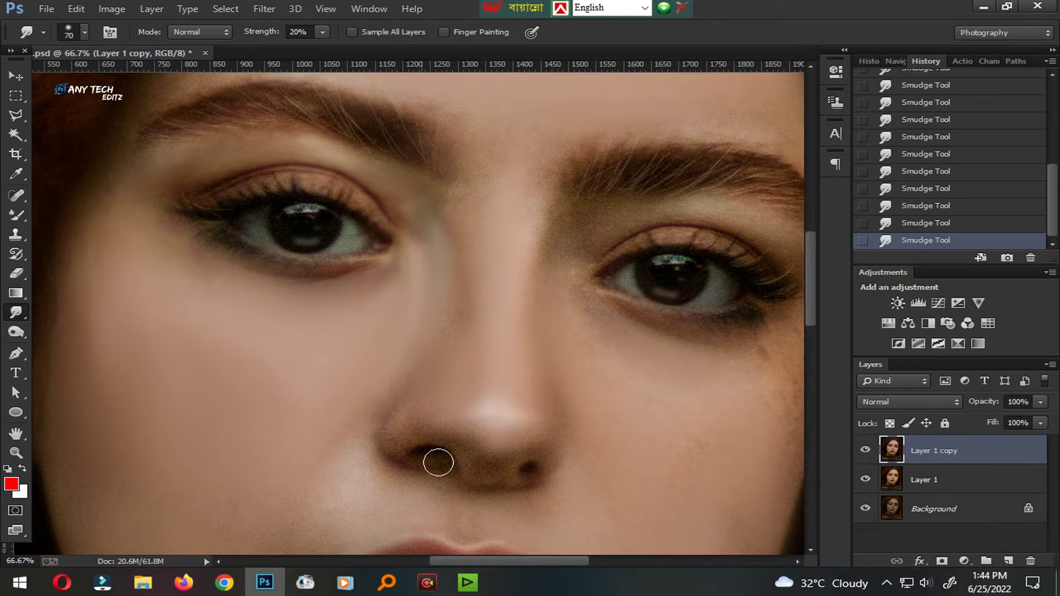
Step: Smudge the image-right cheek and the freckled skin around the image-right eye smooth, resizing the brush to fit
scroll(505, 468, down, 5)
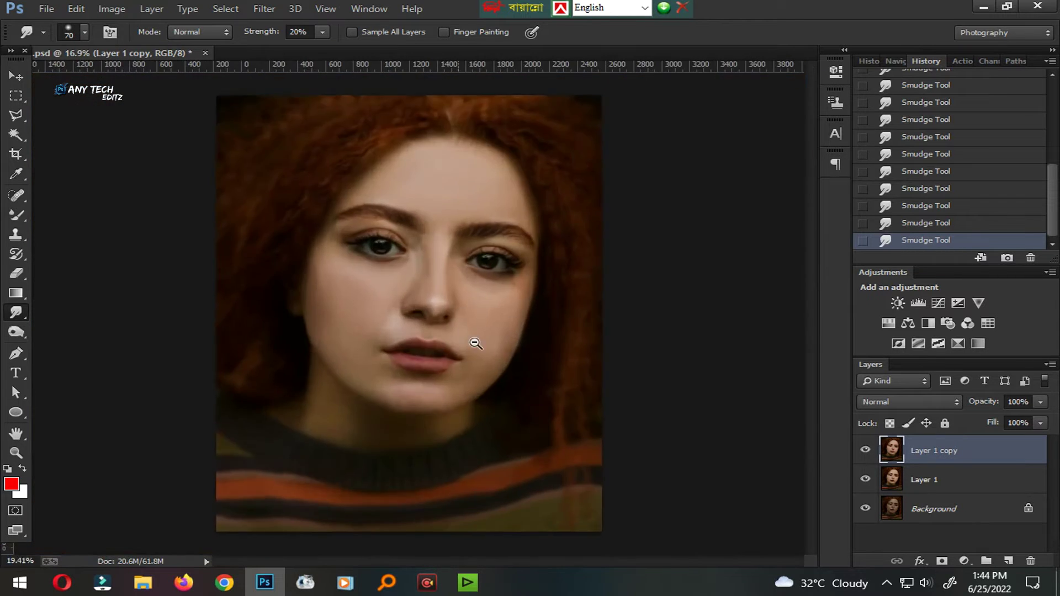
scroll(457, 314, up, 7)
scroll(461, 258, down, 5)
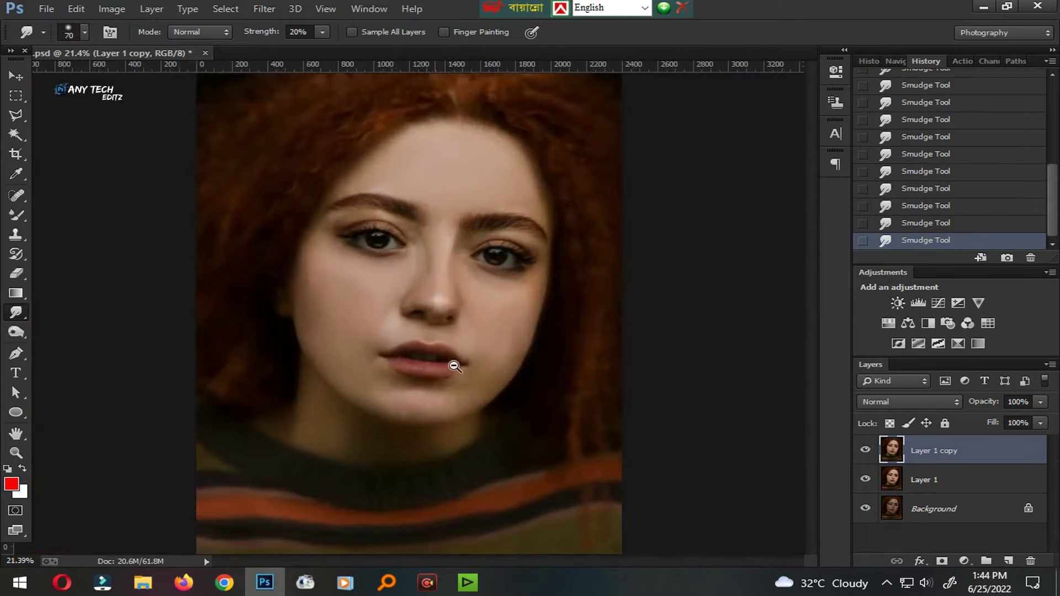
scroll(315, 369, up, 4)
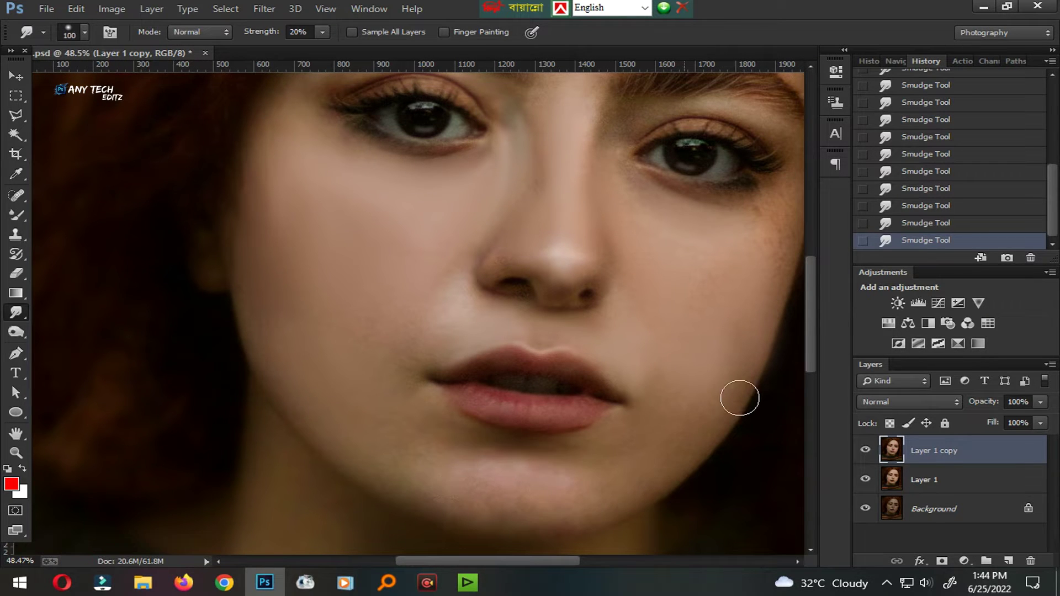
key(bracketright)
drag(782, 257, 403, 405)
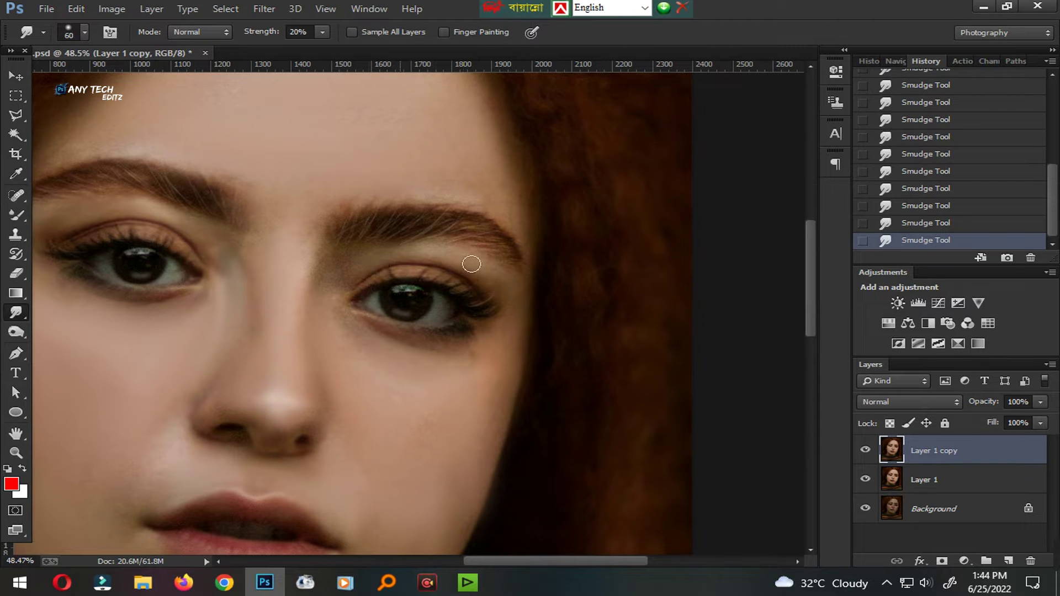
drag(548, 201, 461, 298)
Step: Merge Layer 1 copy down into Layer 1 and compare the result with the original Background
click(869, 456)
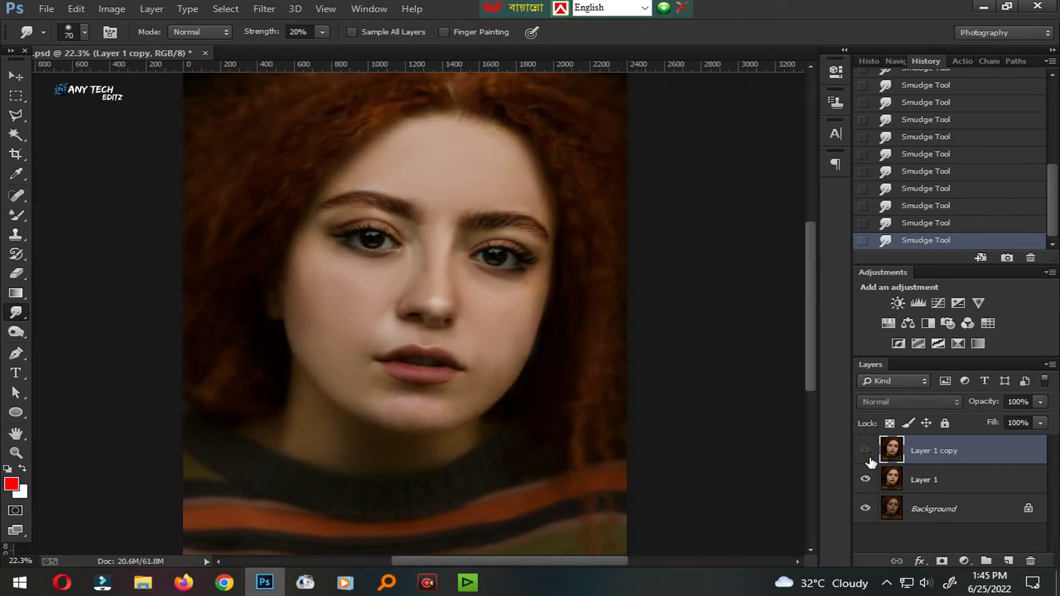
key(ctrl+e)
click(865, 450)
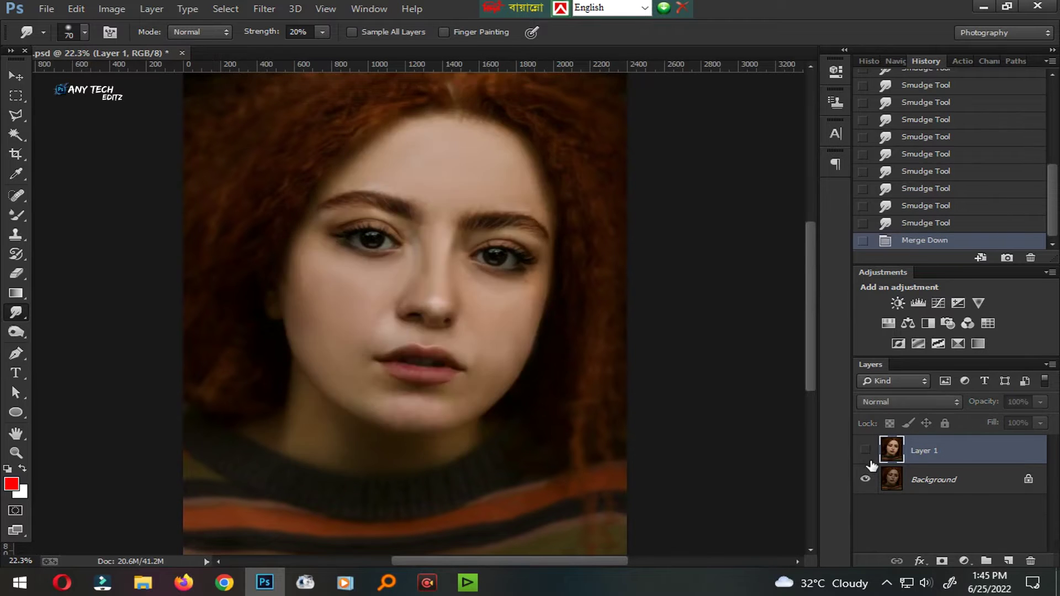
scroll(436, 331, down, 2)
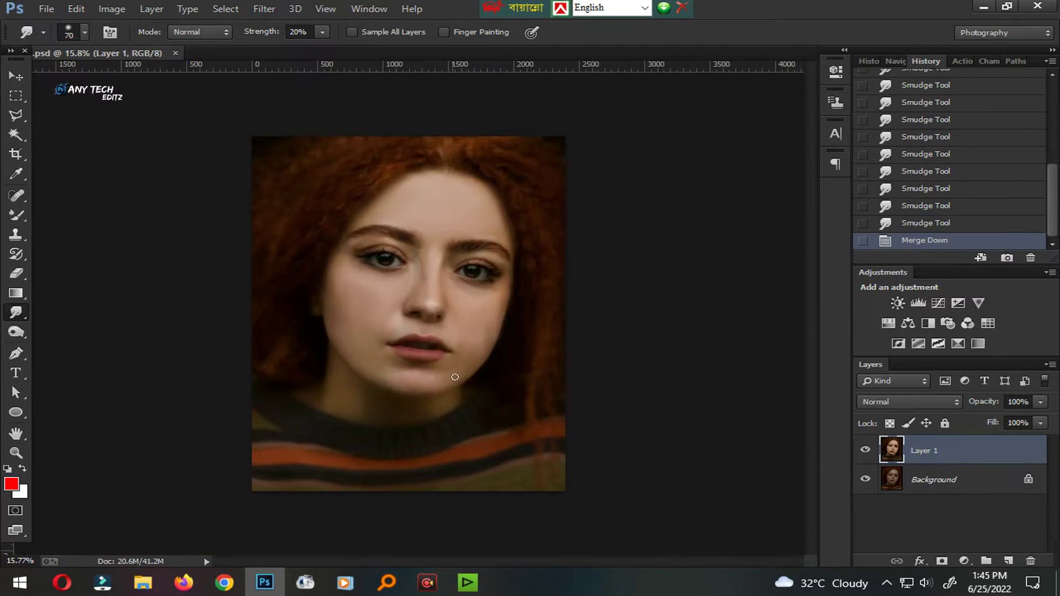
Step: In the Camera Raw Filter, set Exposure +0.35, Contrast +3, Highlights -7 and Shadows +10, and raise the Whites and Blacks
click(264, 9)
click(396, 100)
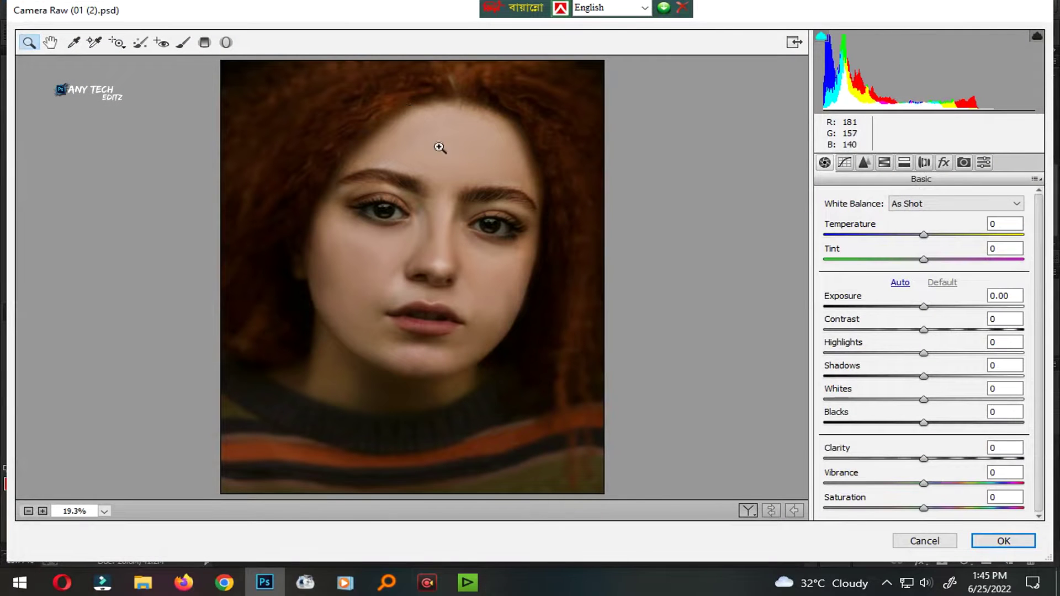
click(440, 146)
click(931, 307)
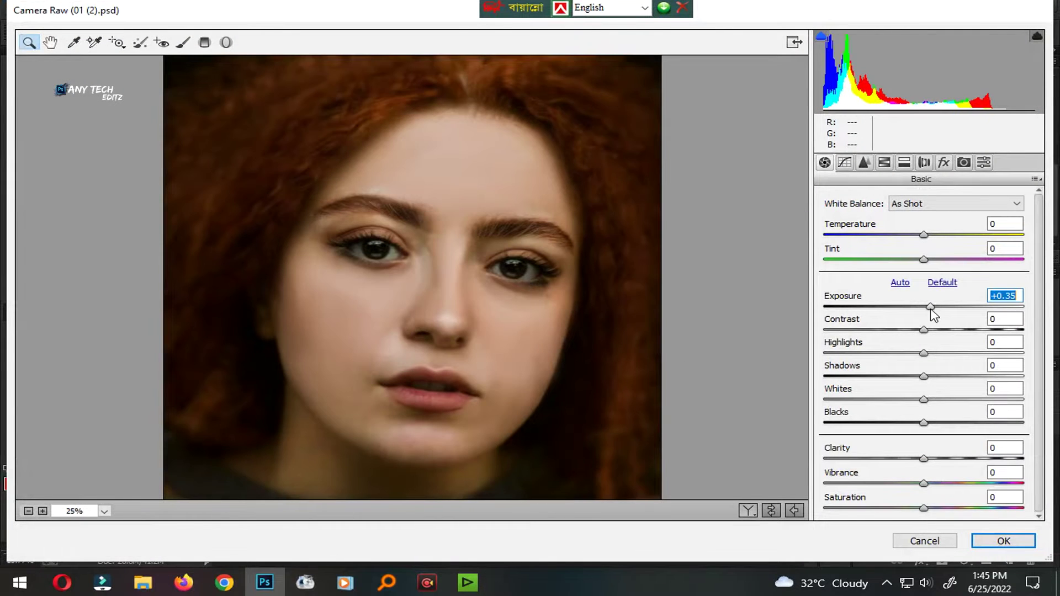
drag(929, 335, 946, 392)
key(ctrl+z)
click(943, 399)
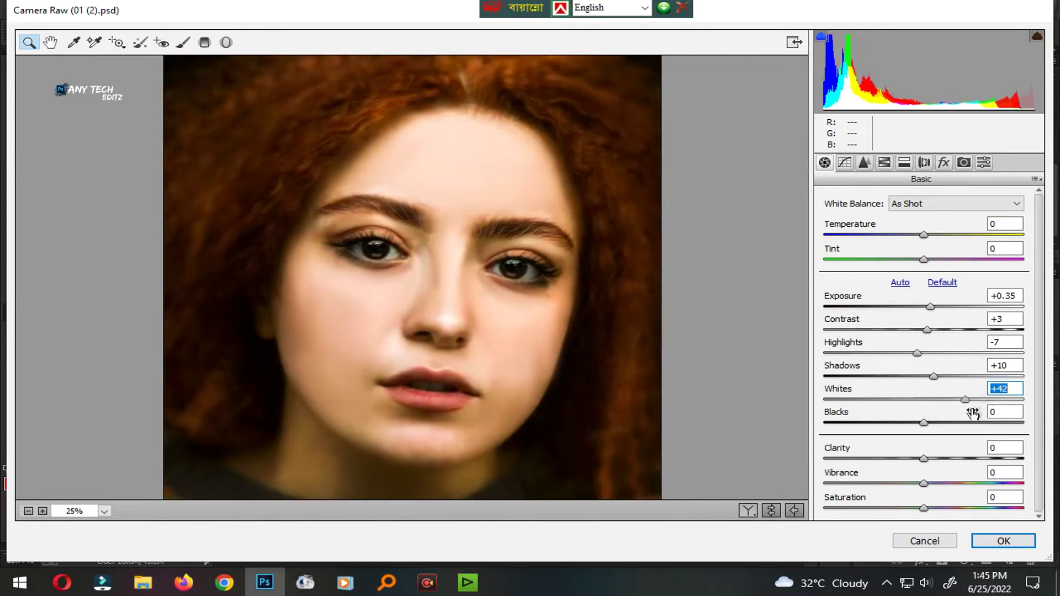
click(952, 423)
drag(953, 422, 941, 422)
Step: Set HSL luminance to Reds +38 and Oranges +29, saturation to Reds +49 and Oranges +6, and apply the Camera Raw filter
click(882, 165)
mouse_move(928, 294)
mouse_down()
mouse_move(992, 299)
mouse_move(920, 287)
mouse_up()
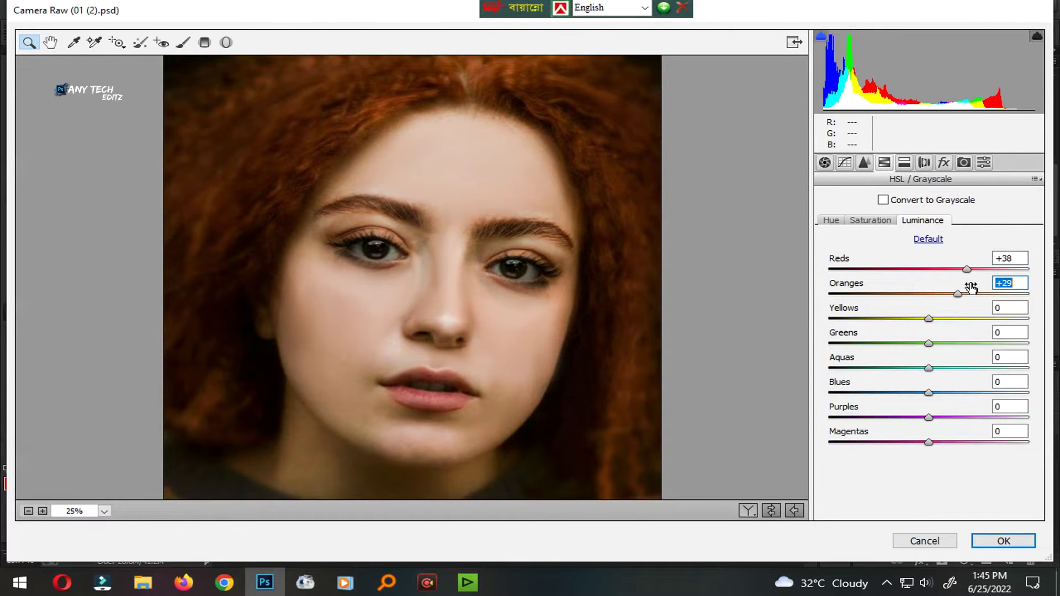
click(872, 223)
drag(1002, 275, 1004, 286)
scroll(1010, 286, up, 3)
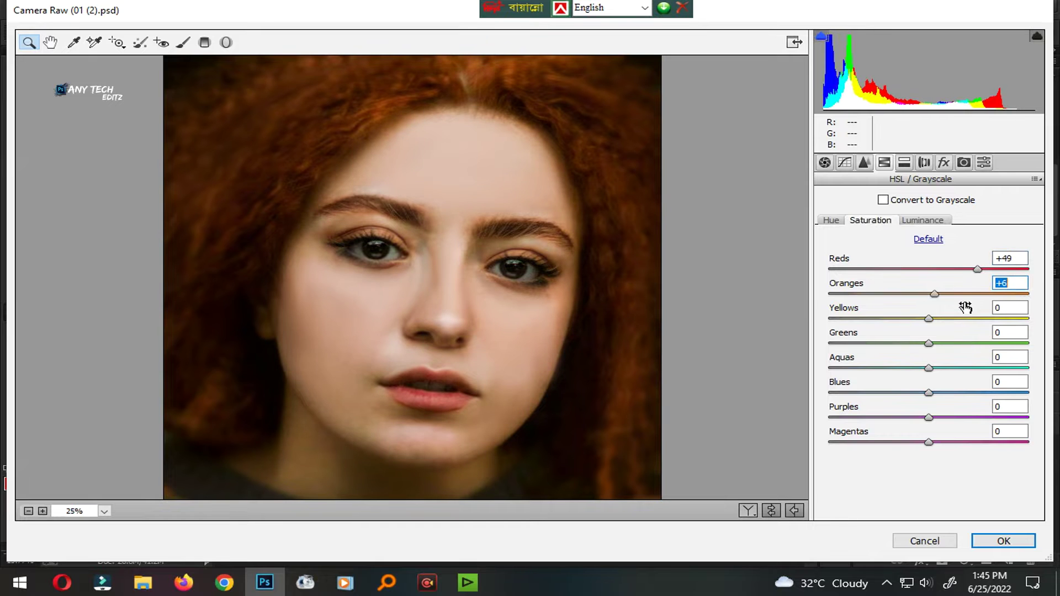
key(Return)
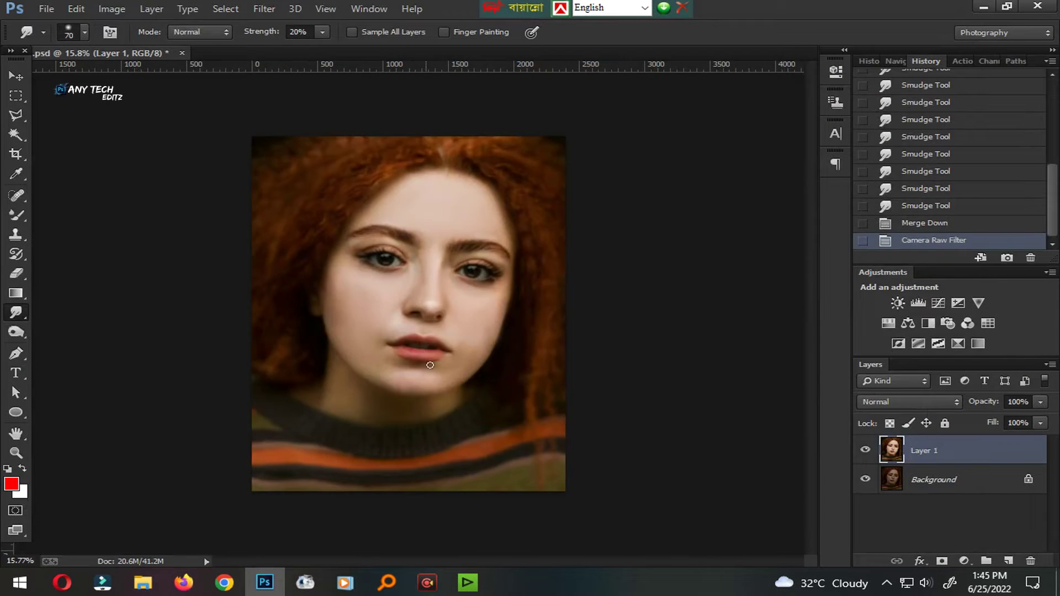
Step: Smudge the skin smooth along the nose bridge and below the image-right eye, and save the file
mouse_move(434, 313)
mouse_down()
mouse_move(459, 334)
mouse_move(472, 287)
mouse_up()
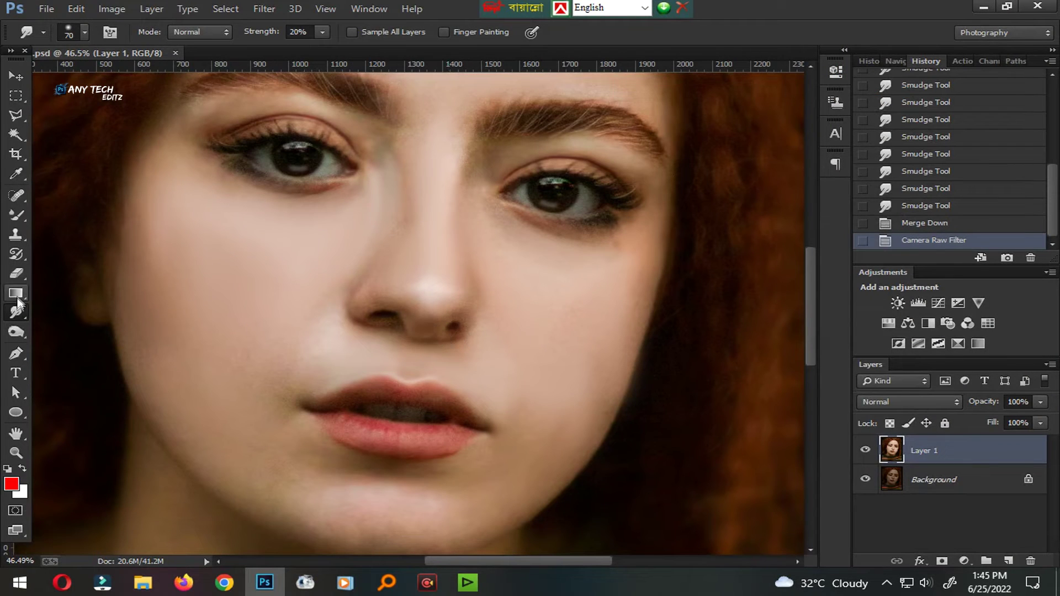
drag(387, 248, 370, 271)
mouse_move(376, 259)
mouse_down()
mouse_move(364, 277)
mouse_move(380, 251)
mouse_up()
drag(384, 248, 398, 226)
mouse_move(400, 226)
mouse_down()
mouse_move(412, 204)
mouse_move(404, 176)
mouse_up()
drag(403, 171, 400, 141)
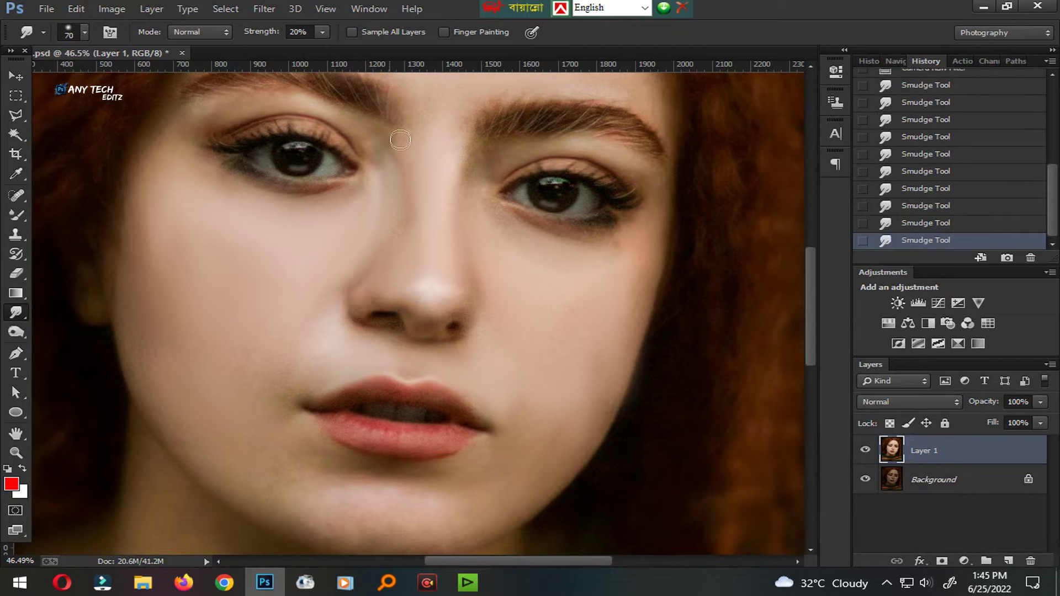
drag(615, 220, 505, 301)
key(ctrl+s)
Step: Smudge the chin and the image-left jawline smooth
mouse_move(379, 433)
mouse_down()
mouse_move(418, 427)
mouse_move(407, 397)
mouse_up()
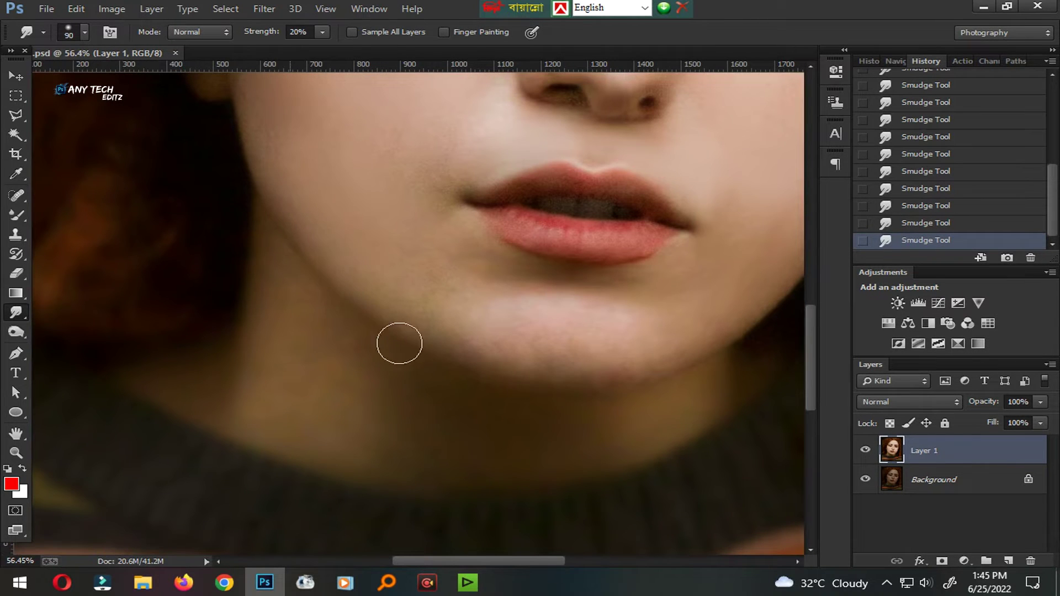
drag(552, 354, 514, 348)
drag(361, 289, 368, 290)
Step: Open the SkinFiner filter and set the skin tone to Saturation +15, Brightness +13 and Contrast +38
click(264, 9)
click(549, 423)
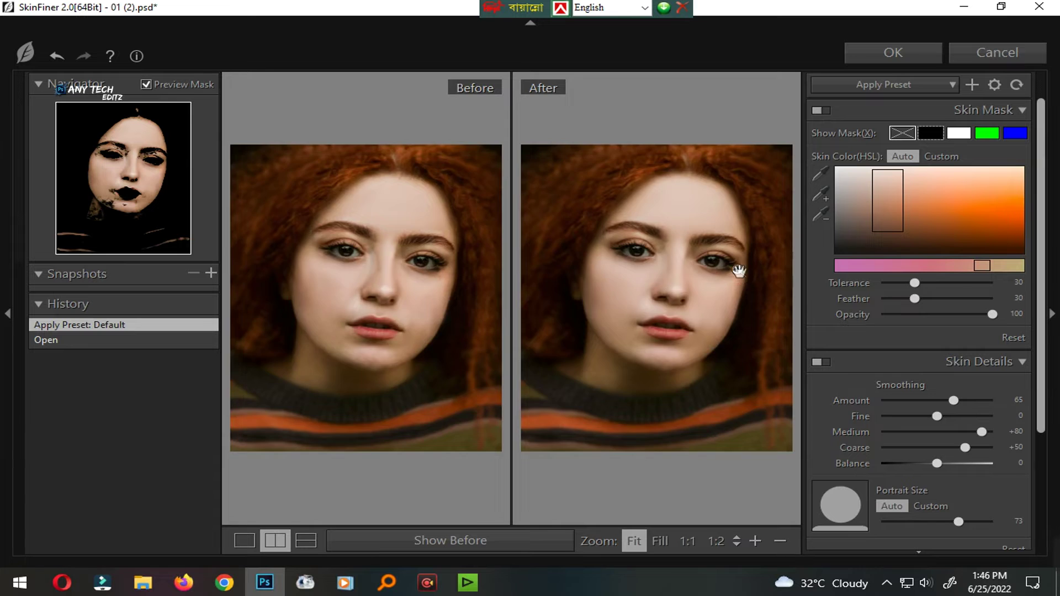
click(737, 273)
scroll(654, 380, down, 1)
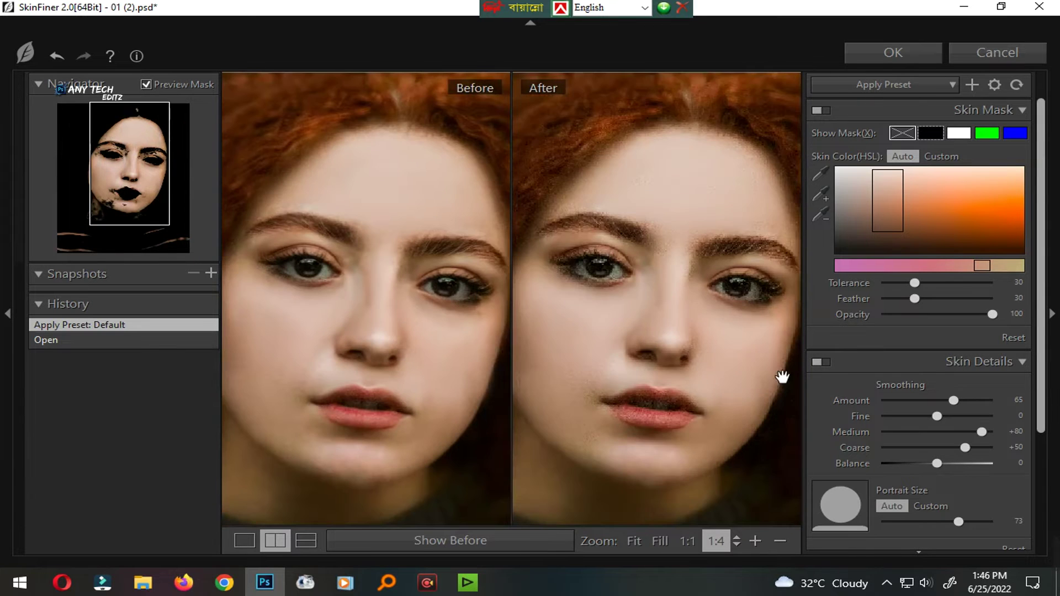
scroll(932, 379, down, 5)
drag(948, 449, 961, 478)
Step: Set SkinFiner's Fine smoothing to -100, lower the smoothing Amount and apply the filter
click(905, 251)
drag(905, 250, 881, 251)
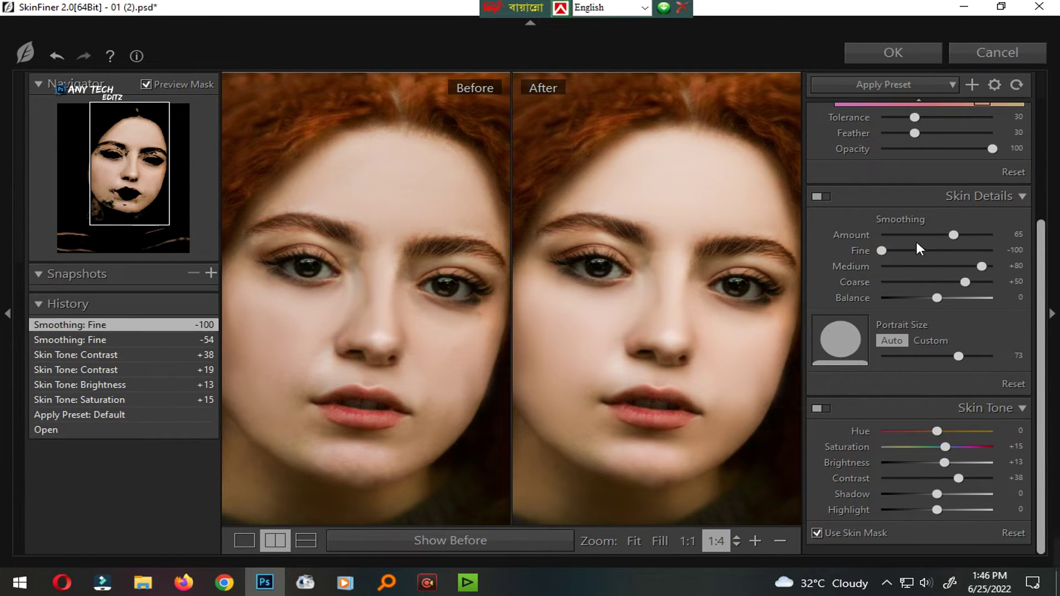
drag(938, 234, 939, 234)
key(Return)
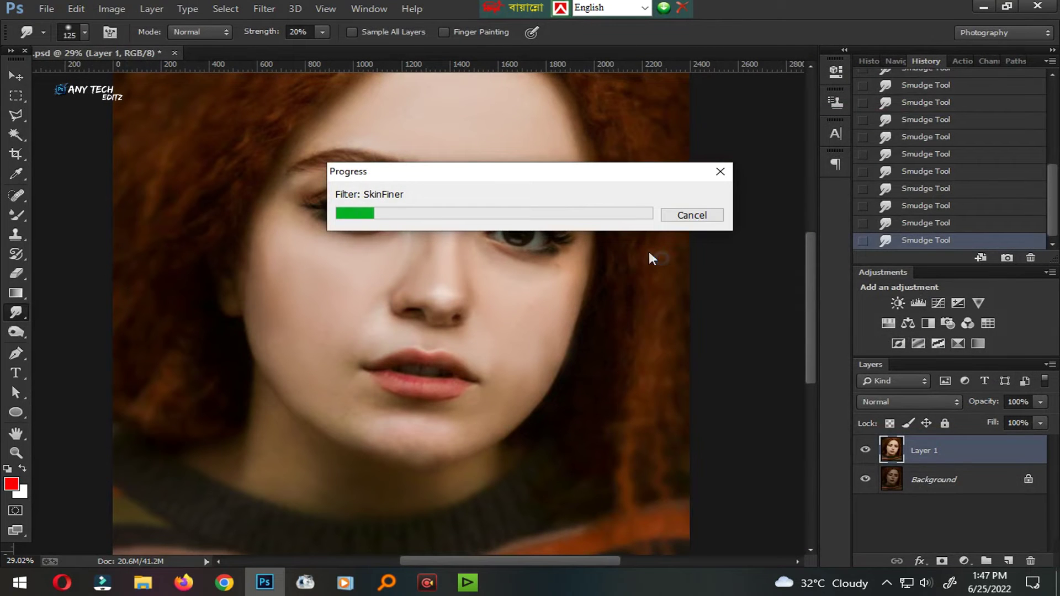
Step: Compare Layer 1 with the original, and smudge the lips and the skin around the mouth with a 40 px brush
drag(511, 368, 454, 442)
click(864, 450)
click(865, 449)
click(865, 450)
click(865, 450)
mouse_move(701, 456)
mouse_down()
mouse_move(476, 509)
mouse_move(489, 375)
mouse_move(494, 392)
mouse_up()
key(bracketleft)
key(bracketleft)
key(bracketleft)
drag(437, 364, 485, 370)
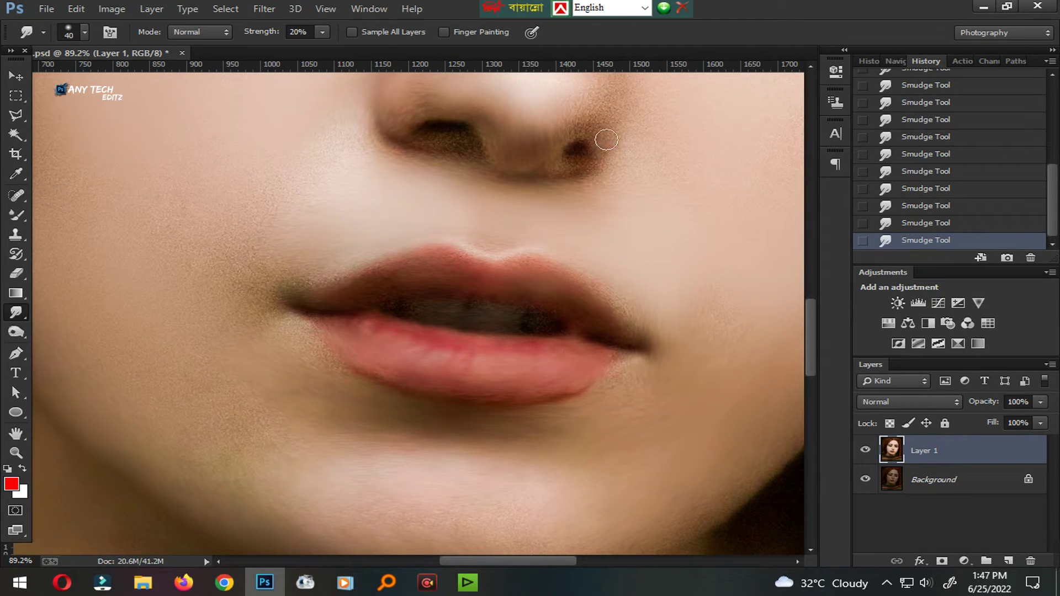
Step: Save the file and compare the retouched Layer 1 with the original Background
scroll(458, 276, down, 6)
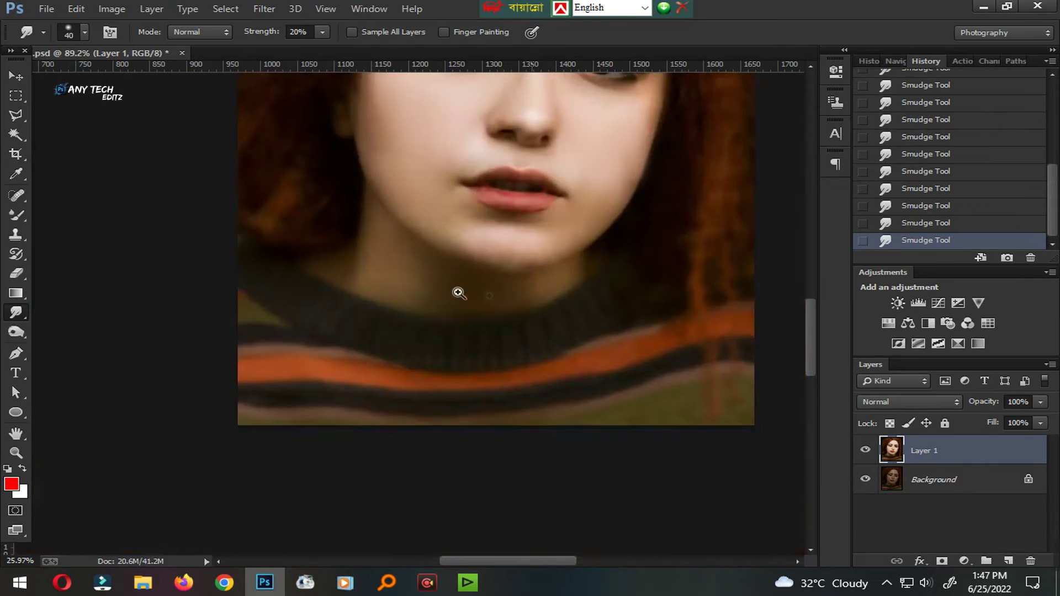
scroll(461, 335, up, 1)
key(ctrl+s)
click(866, 450)
click(866, 450)
mouse_move(563, 398)
mouse_down()
mouse_move(345, 352)
mouse_move(369, 321)
mouse_up()
click(268, 10)
click(599, 176)
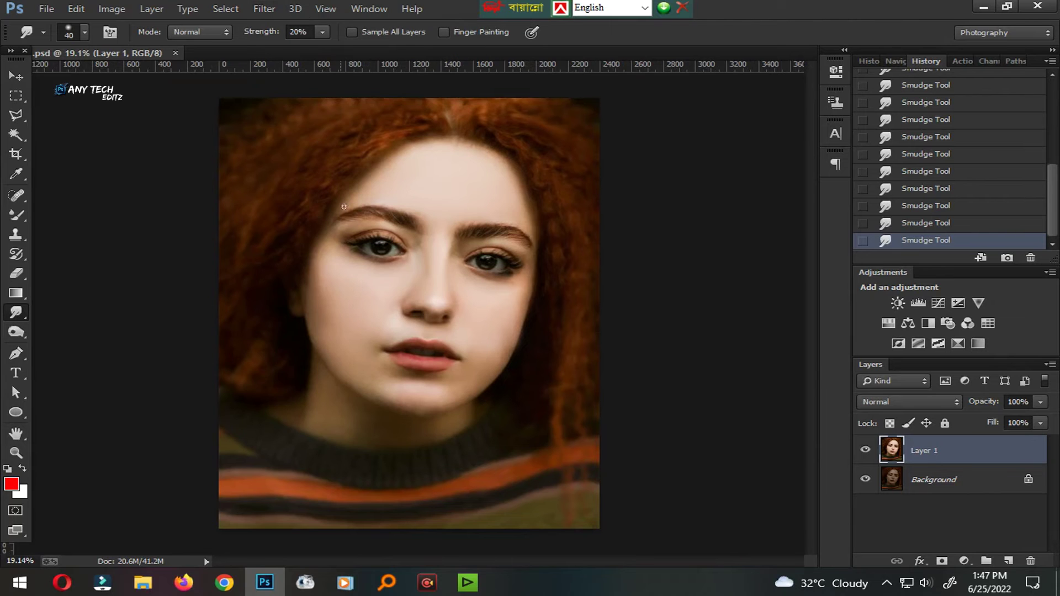
Step: Create a new empty layer above Layer 1 and switch to the Brush tool for painting the lips
click(1008, 561)
drag(423, 404, 474, 360)
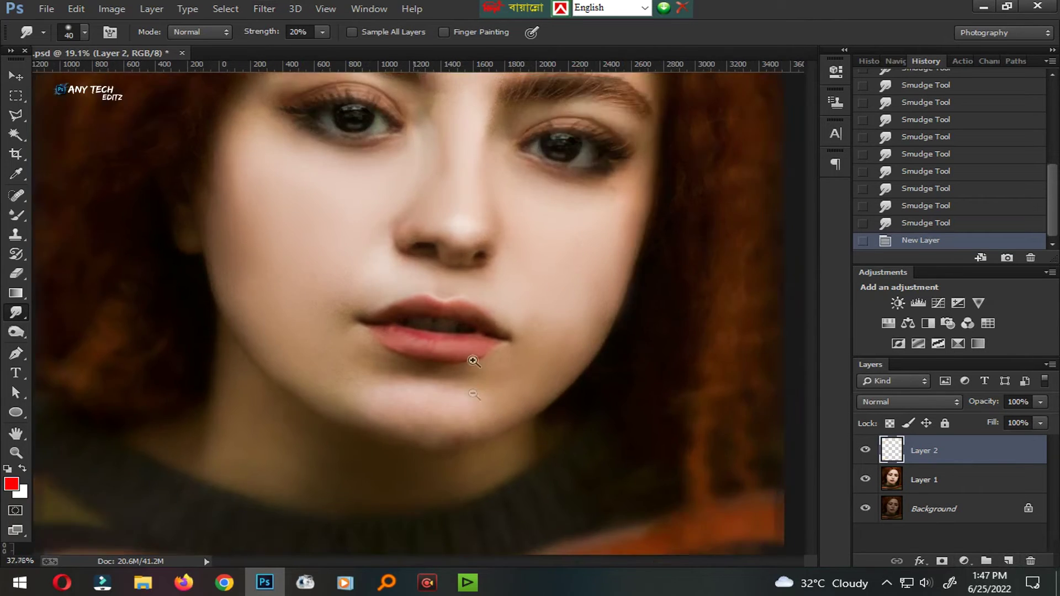
drag(366, 246, 435, 362)
scroll(544, 466, up, 3)
key(b)
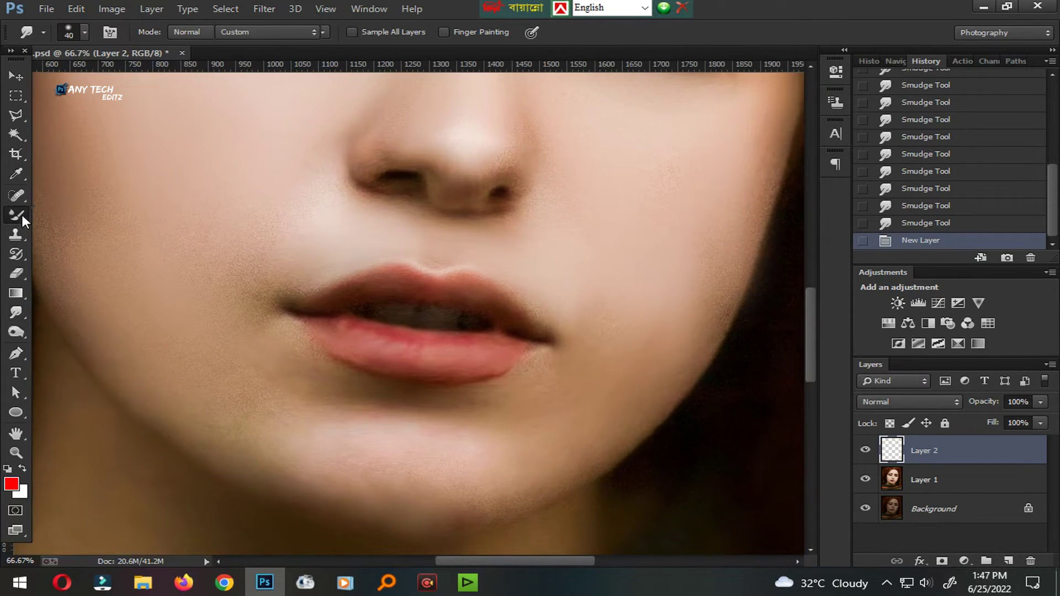
Step: Choose a bright red as the foreground colour for the lips
click(11, 484)
click(423, 372)
drag(825, 323, 845, 288)
drag(864, 309, 864, 282)
click(1012, 279)
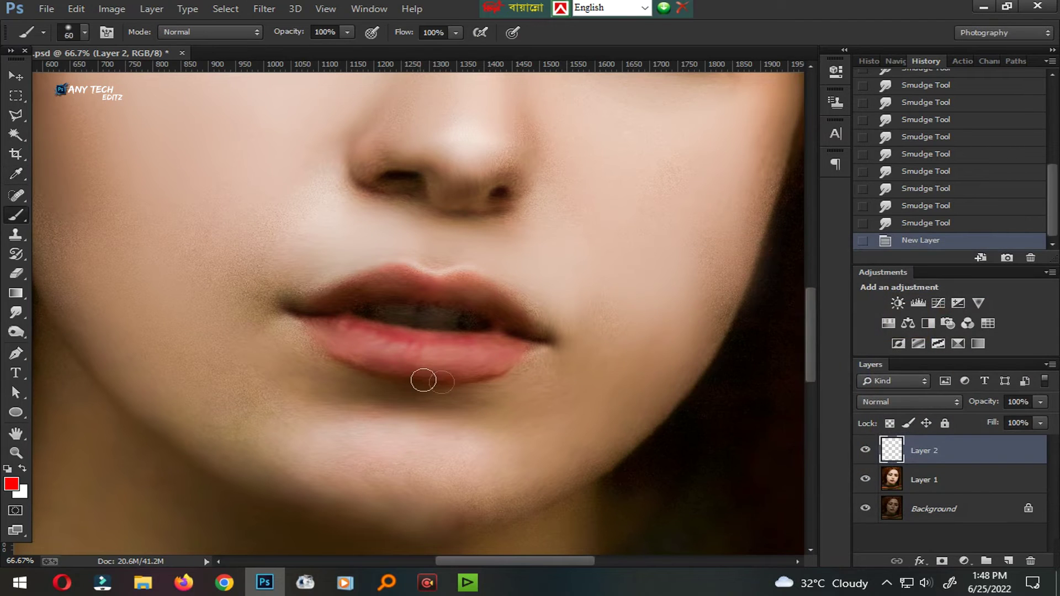
Step: Set Layer 2 to Screen blending at 50% opacity and paint the lips red with a 70 px brush
click(908, 402)
click(889, 138)
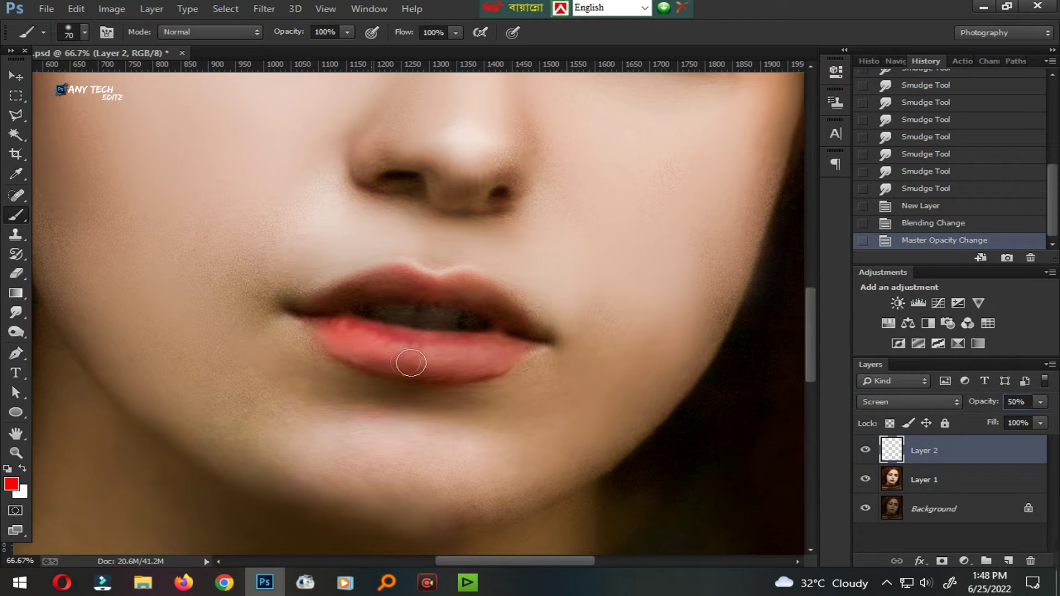
click(391, 303)
mouse_move(390, 303)
mouse_down()
mouse_move(468, 306)
mouse_move(525, 319)
mouse_move(543, 334)
mouse_up()
click(478, 378)
drag(475, 334, 334, 330)
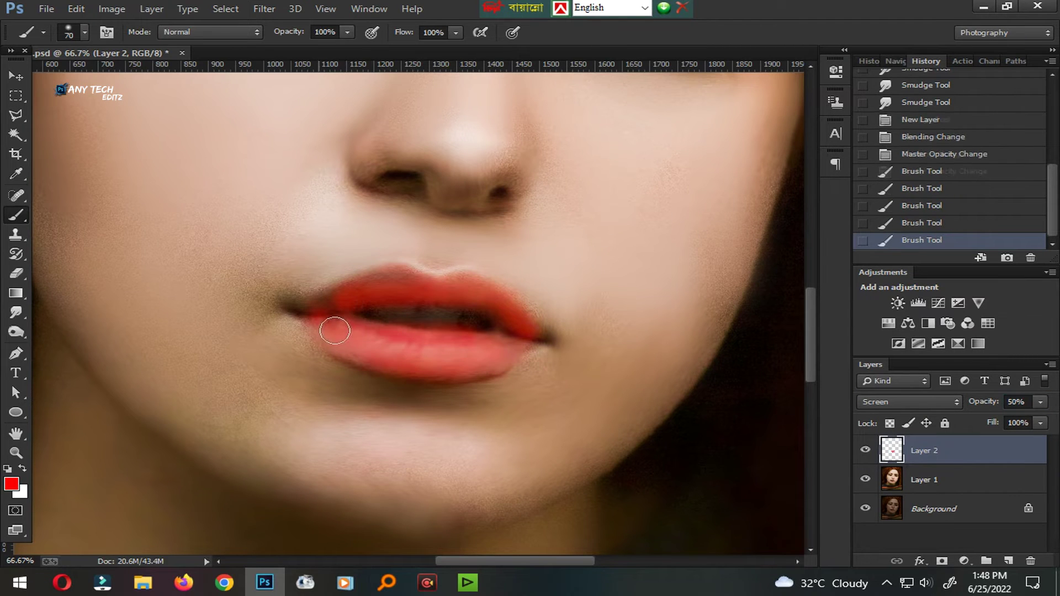
drag(482, 297, 528, 330)
mouse_move(359, 339)
mouse_down()
mouse_move(338, 326)
mouse_move(342, 313)
mouse_up()
Step: Lower Layer 2's fill to 60% and its opacity to 41% to soften the lip colour
click(929, 402)
key(Escape)
drag(993, 423, 962, 443)
scroll(472, 342, down, 4)
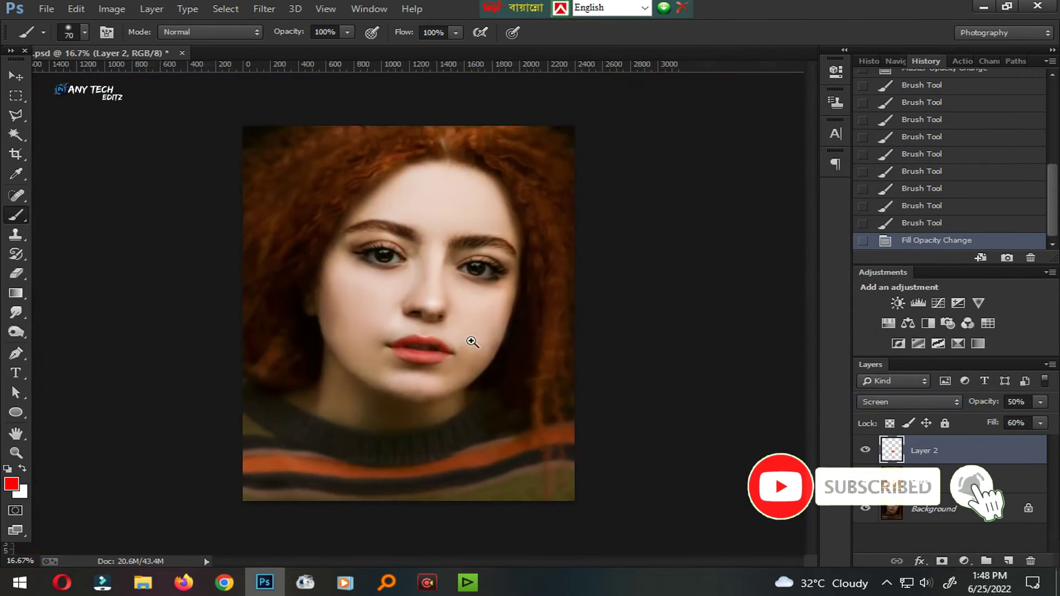
scroll(472, 342, up, 2)
click(1014, 403)
drag(1014, 406, 982, 429)
scroll(378, 385, down, 3)
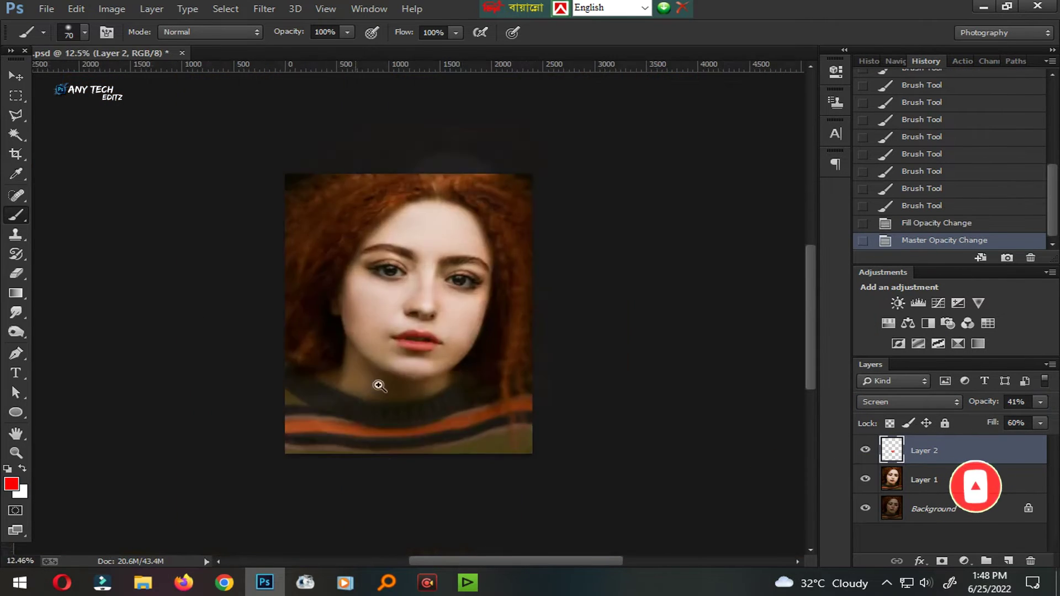
scroll(407, 417, up, 2)
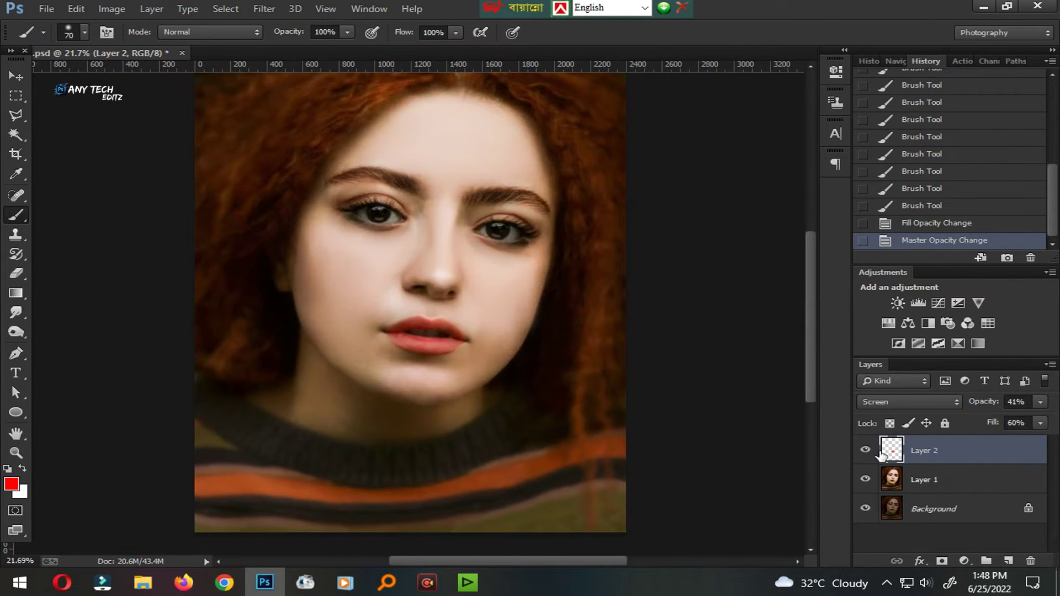
Step: Merge Layer 2 down into Layer 1 and save the file
key(ctrl+r)
key(ctrl+e)
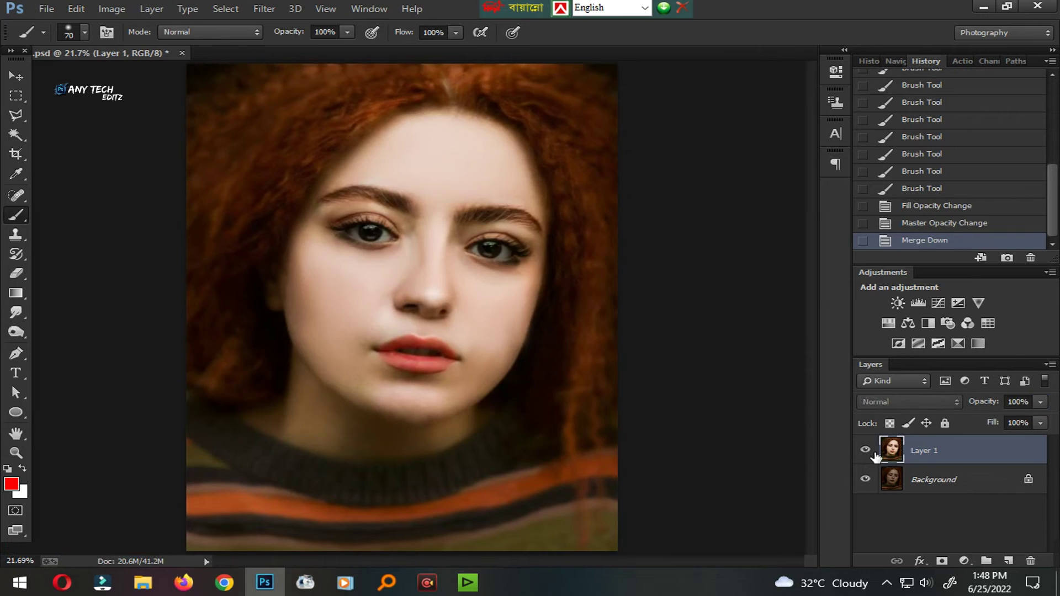
scroll(450, 343, down, 2)
scroll(456, 334, up, 1)
scroll(456, 334, up, 2)
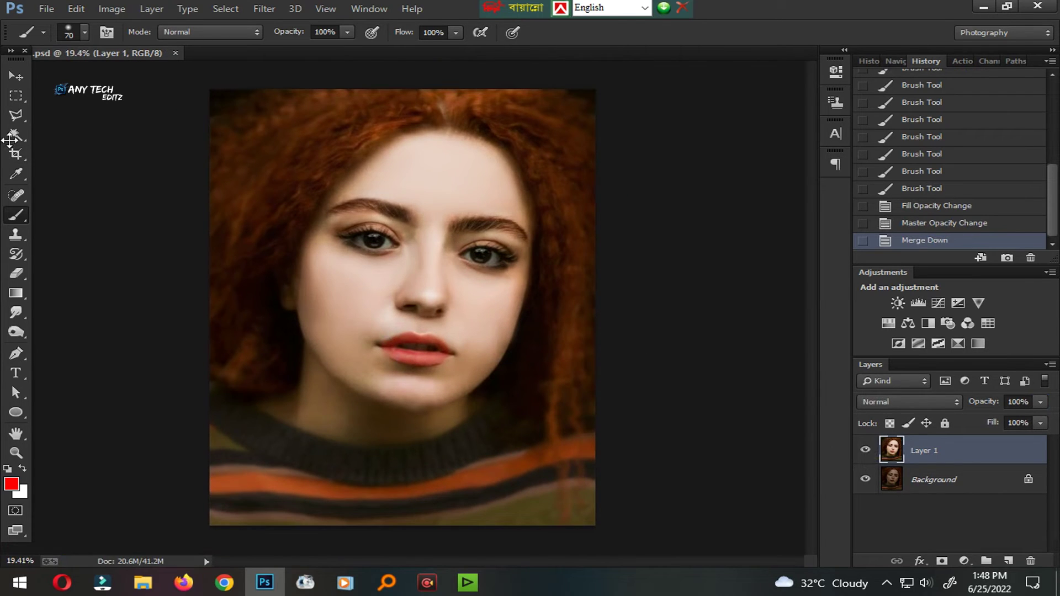
Step: Bring in the Any Tech text layer, scale it down and place it in the portrait's lower-left corner
click(583, 299)
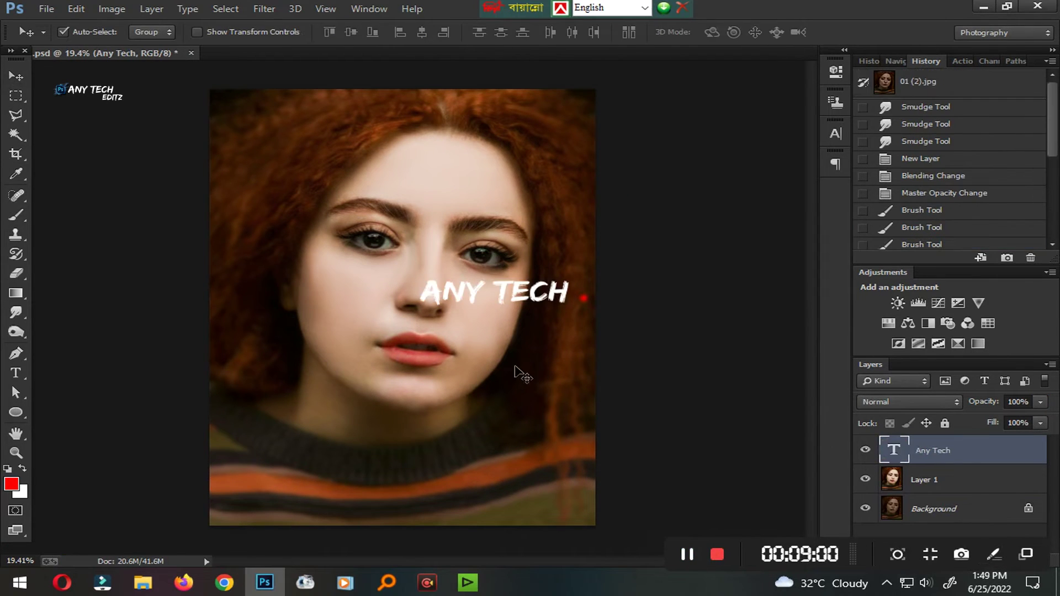
key(ctrl+t)
drag(517, 301, 241, 505)
key(Return)
Step: Open Layer 1 in the Camera Raw Filter and set the HSL saturation to Yellows -100, Greens +100 and Aquas -100
click(979, 490)
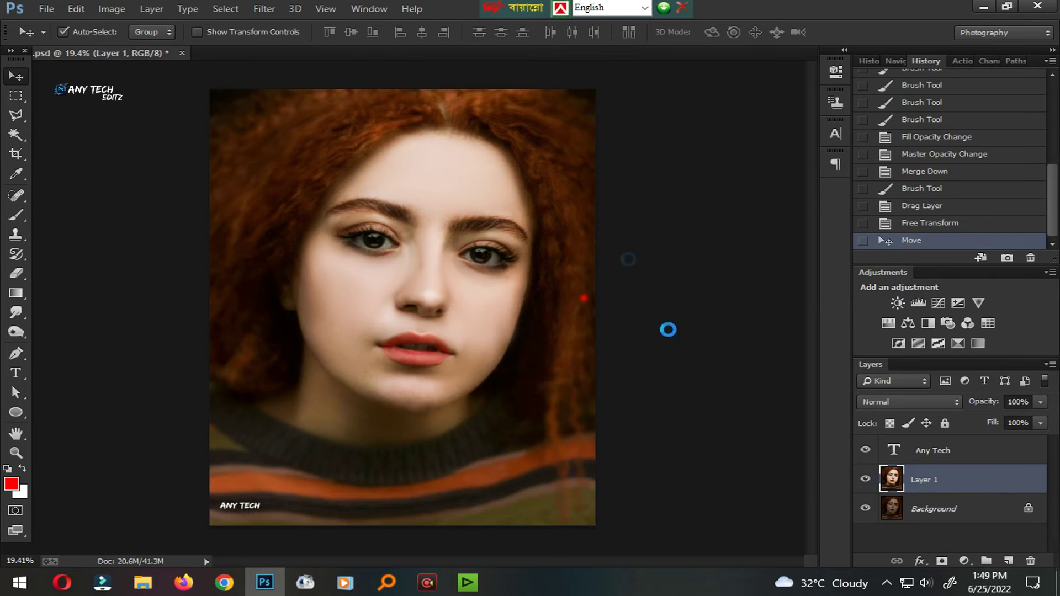
key(ctrl+shift+a)
click(904, 162)
click(870, 220)
drag(928, 318, 777, 331)
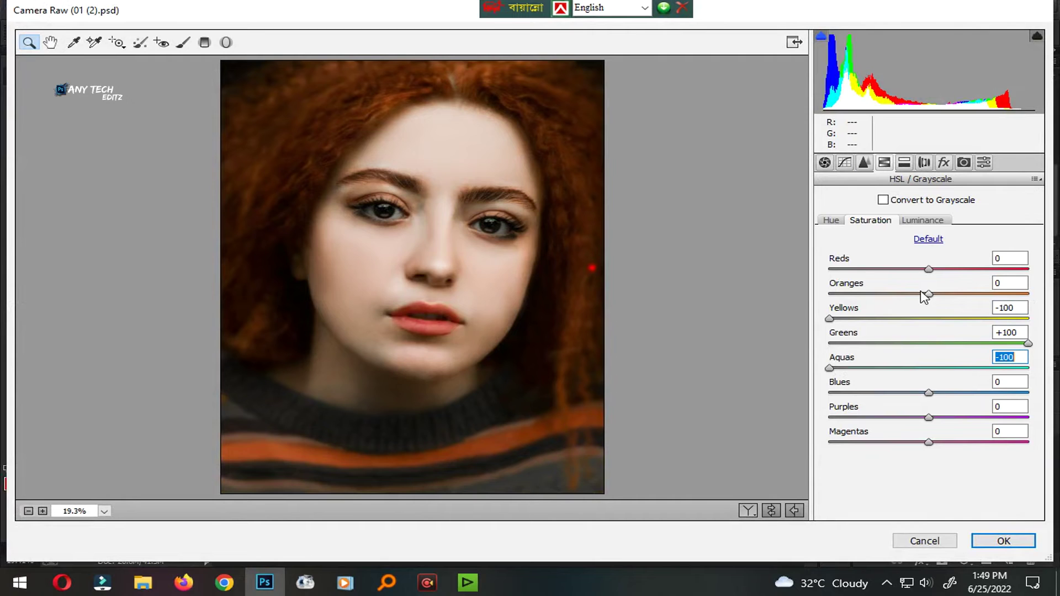
Step: Raise the HSL luminance of Reds to +30 and Oranges to +11, and increase the Yellows luminance
mouse_move(953, 293)
mouse_down()
mouse_move(917, 294)
mouse_move(988, 294)
mouse_move(941, 296)
mouse_move(1019, 271)
mouse_move(961, 277)
mouse_up()
click(922, 220)
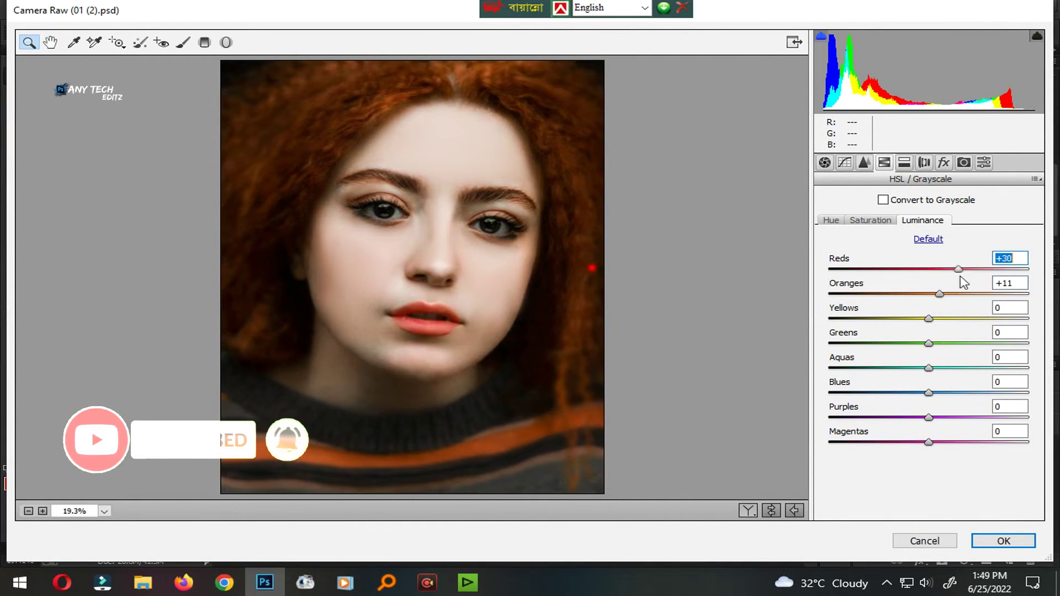
drag(949, 320, 969, 329)
Step: Adjust the shadow end of the RGB point tone curve and apply the Camera Raw Filter to Layer 1
click(844, 162)
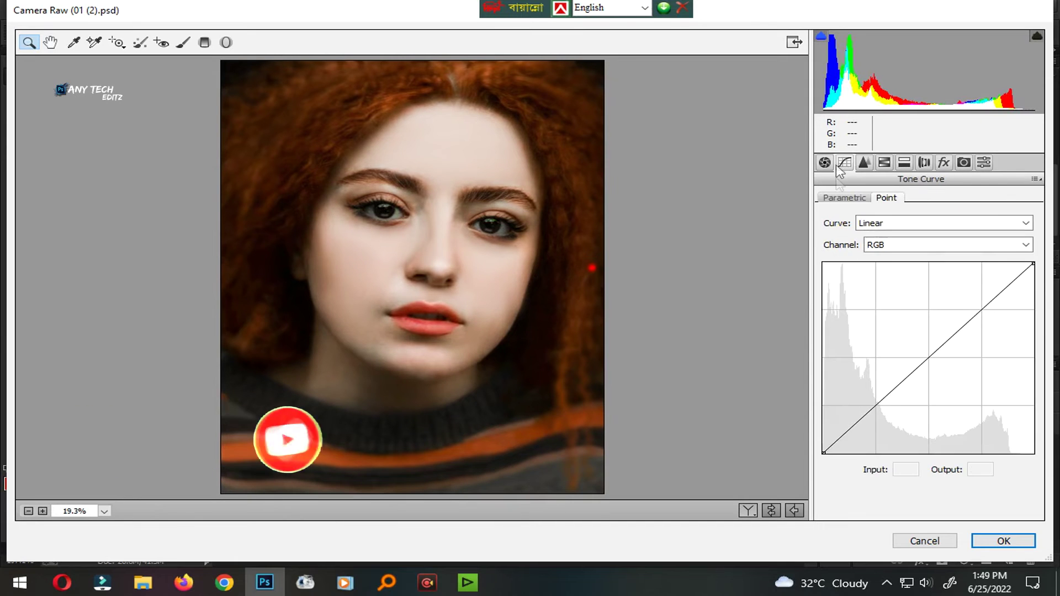
mouse_move(859, 433)
mouse_down()
mouse_move(832, 454)
mouse_move(859, 438)
mouse_up()
click(1000, 315)
key(Return)
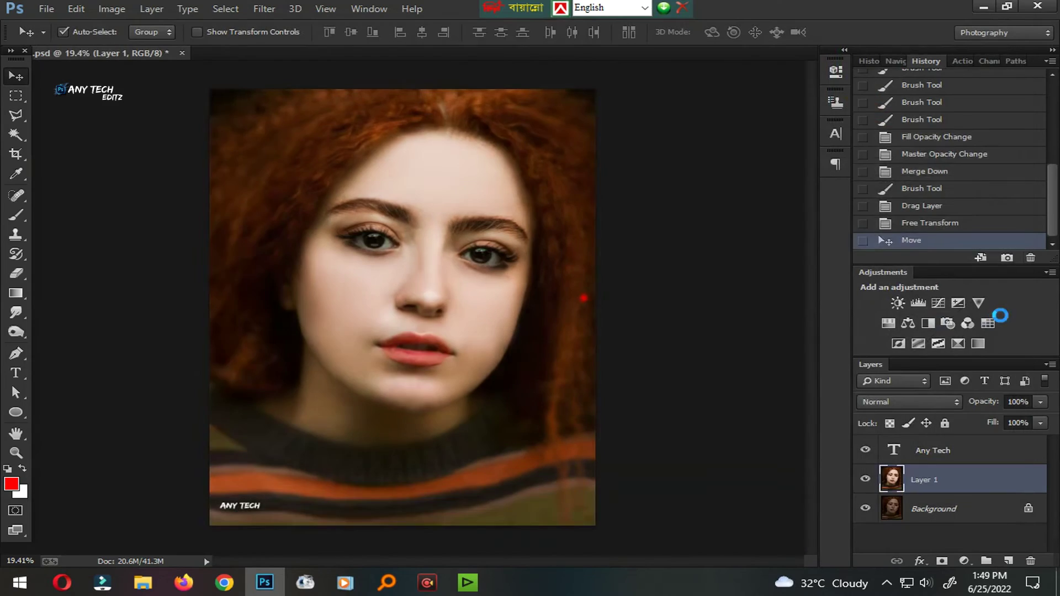
Step: Compare the colour-graded Layer 1 with the original Background by switching its visibility
ctrl+drag(529, 264, 469, 373)
ctrl+drag(375, 358, 386, 358)
click(874, 480)
click(873, 480)
click(874, 480)
click(874, 481)
Step: Remove the red dot in the hair and small remaining marks with a 35 px Content-Aware Spot Healing Brush
ctrl+drag(379, 292, 670, 295)
scroll(672, 296, up, 2)
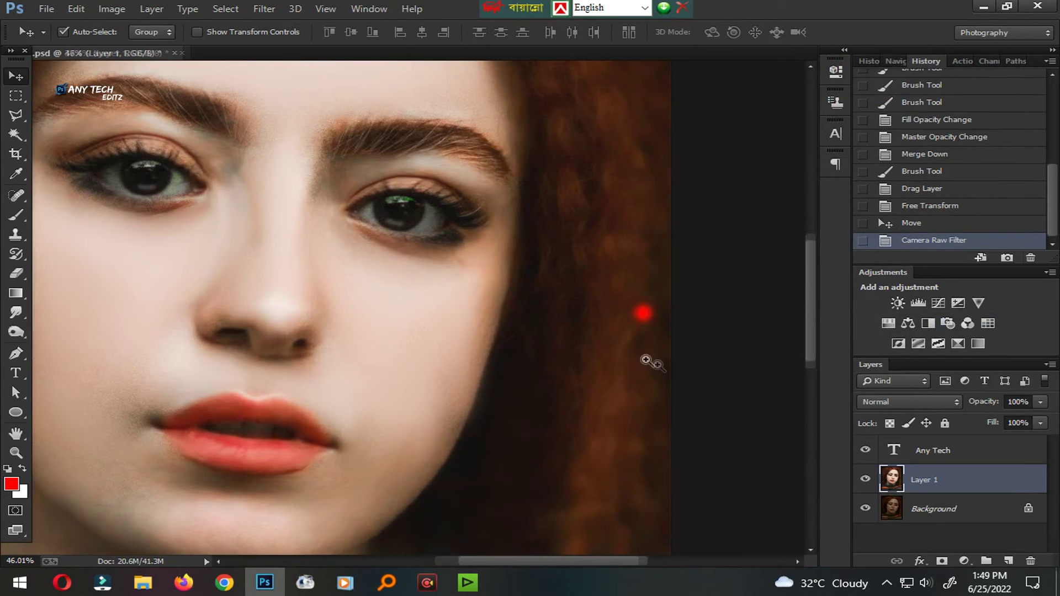
click(16, 196)
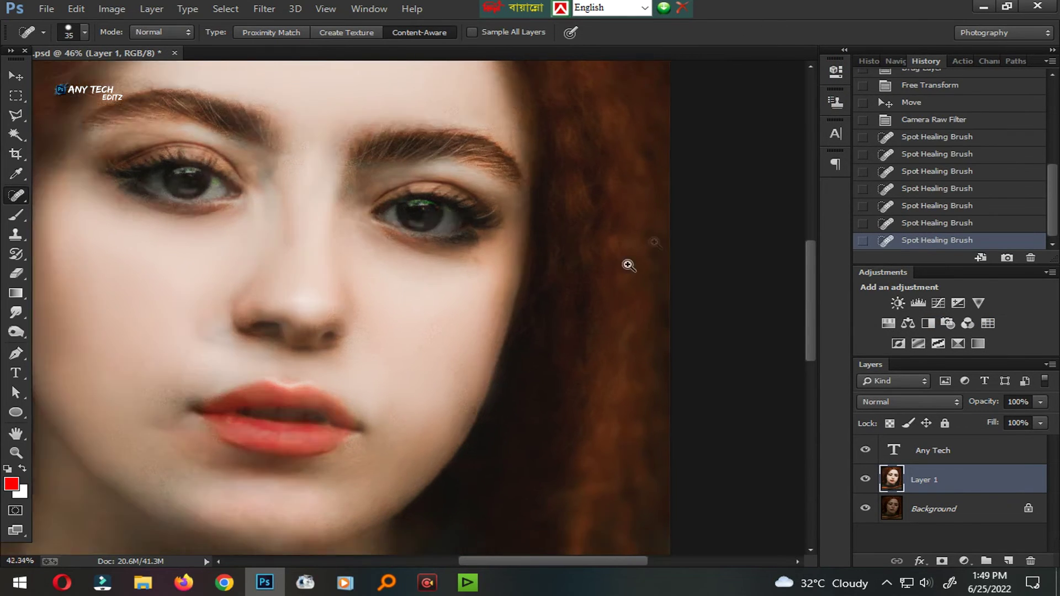
mouse_move(627, 264)
mouse_down()
mouse_move(466, 372)
mouse_move(541, 350)
mouse_move(392, 336)
mouse_up()
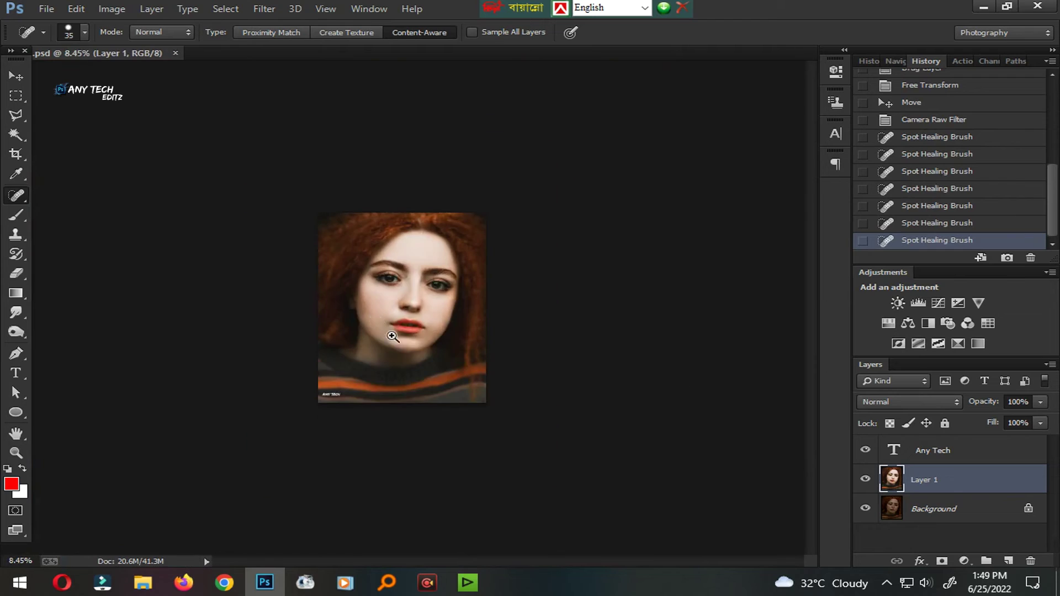
Step: Raise Layer 1's Clarity to +23 with the Camera Raw Filter and reduce its noise with Noiseware Professional
key(ctrl+shift+a)
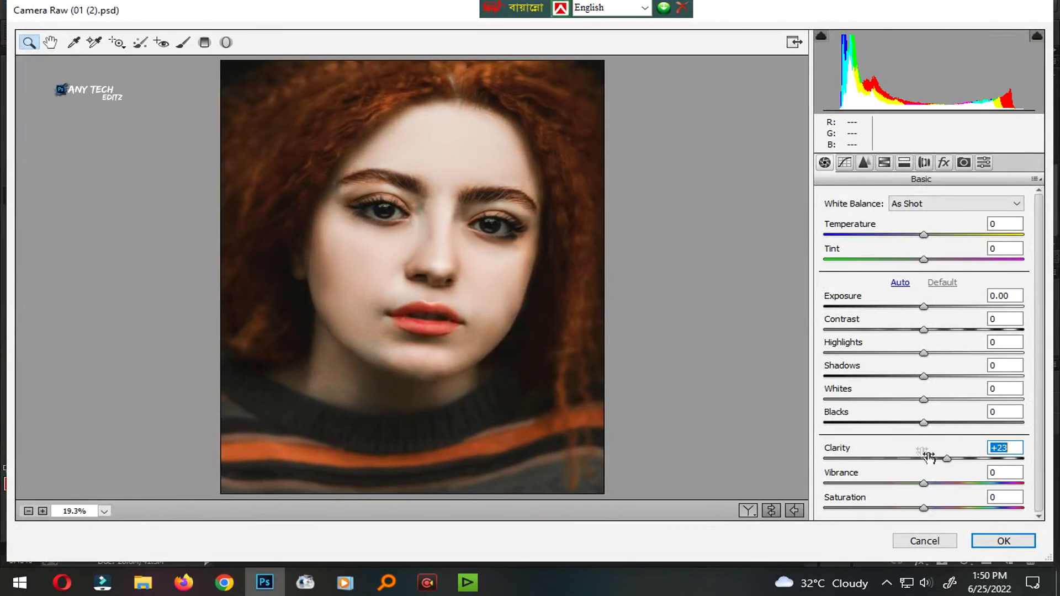
key(Return)
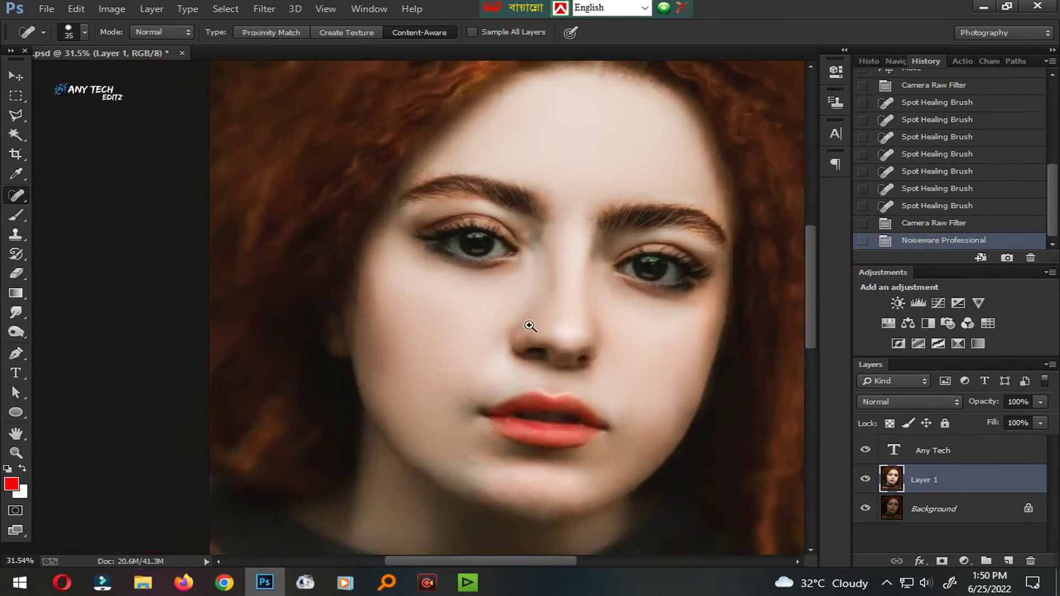
drag(557, 364, 509, 363)
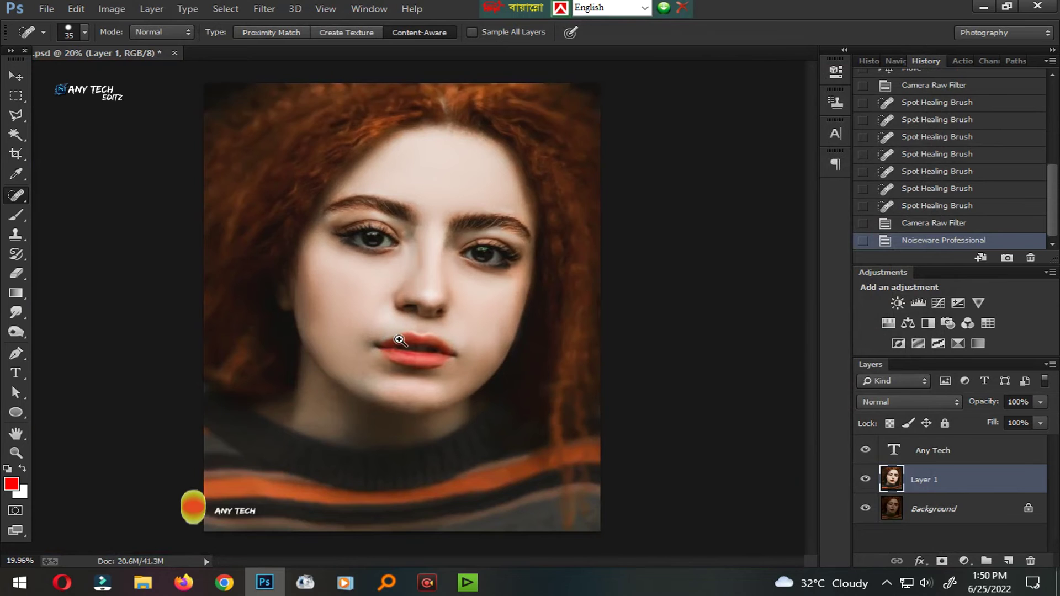
click(400, 340)
Step: Check the denoised Layer 1 against the original Background by toggling its visibility
click(865, 480)
click(868, 479)
click(868, 480)
click(867, 479)
Step: Merge the Any Tech text layer with Layer 1 and compare the merged layer with the Background
ctrl+click(954, 457)
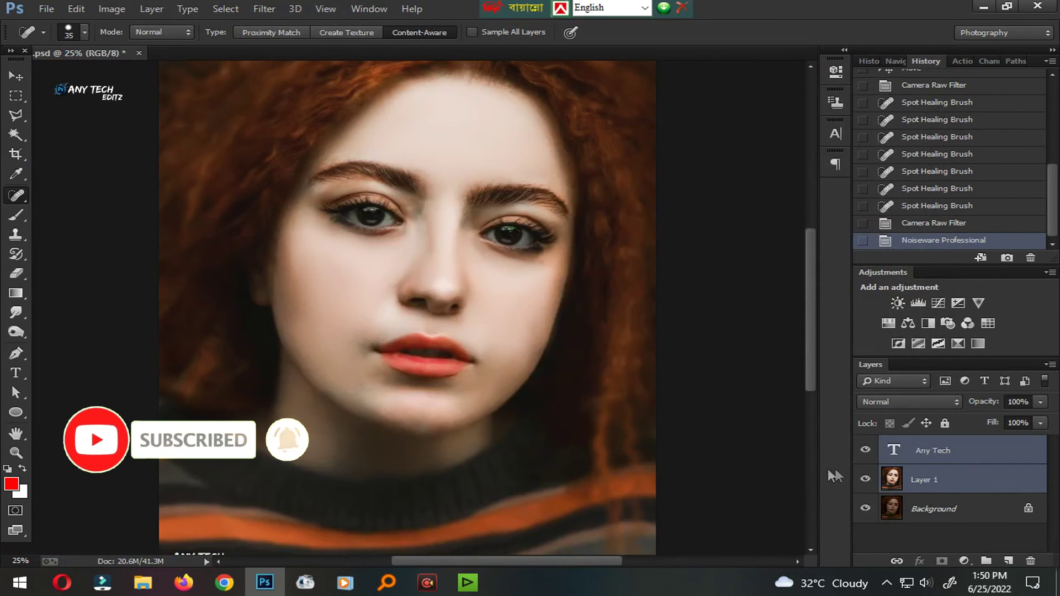
key(ctrl+e)
mouse_move(591, 375)
mouse_down()
mouse_move(508, 445)
mouse_move(480, 392)
mouse_move(522, 450)
mouse_up()
key(v)
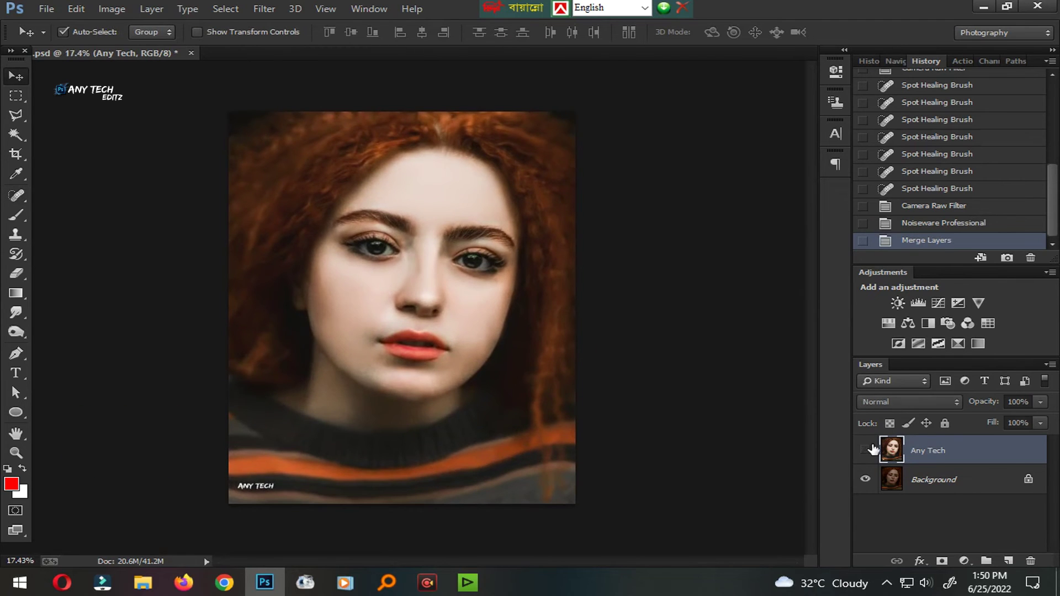
click(870, 446)
click(870, 446)
click(870, 445)
Step: Save the document and a JPEG copy with an underscore added to the file name
key(ctrl+s)
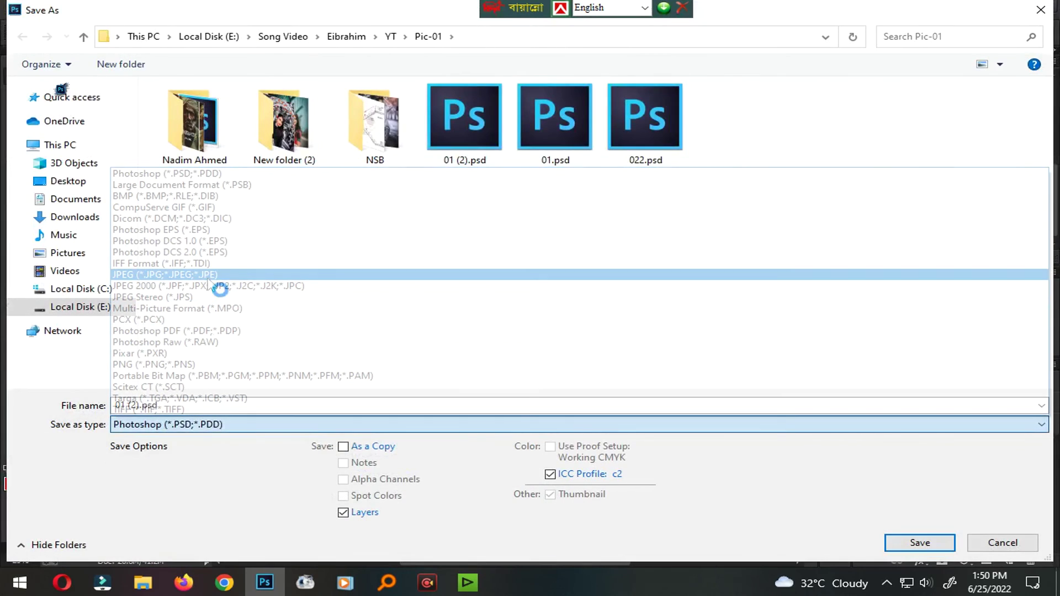
click(208, 278)
click(184, 407)
text(_)
key(Return)
key(Return)
Step: Merge Layer 1 down into the Background and duplicate the merged Background as a new layer
drag(447, 289, 402, 391)
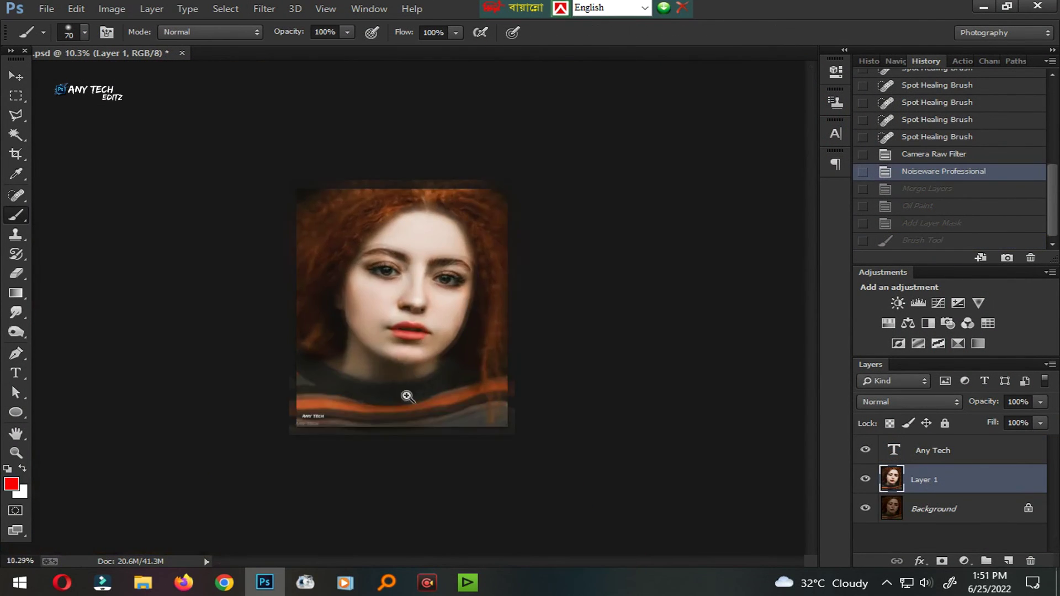
drag(404, 390, 442, 439)
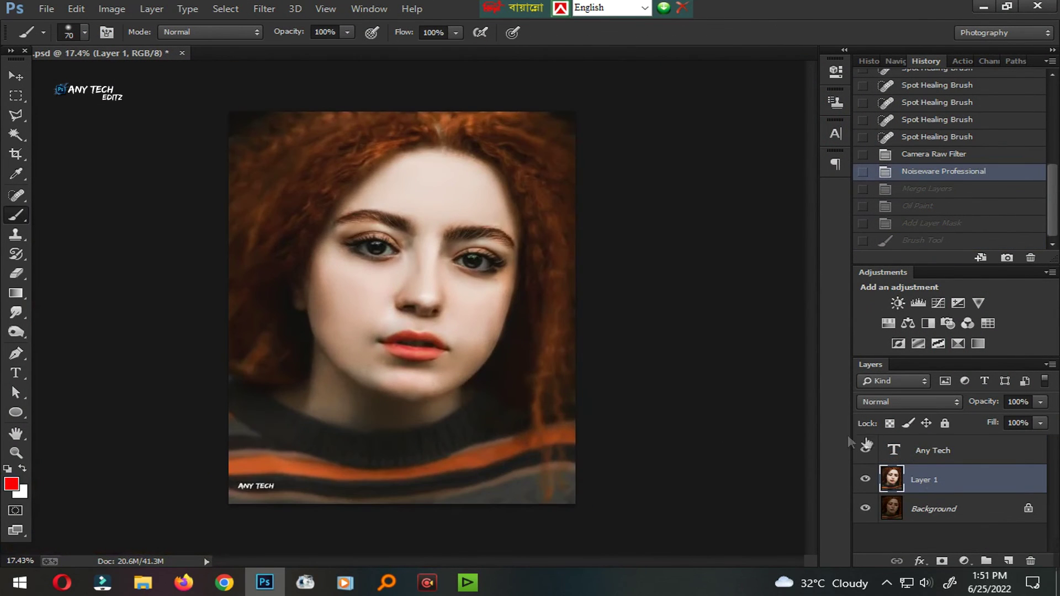
key(ctrl+e)
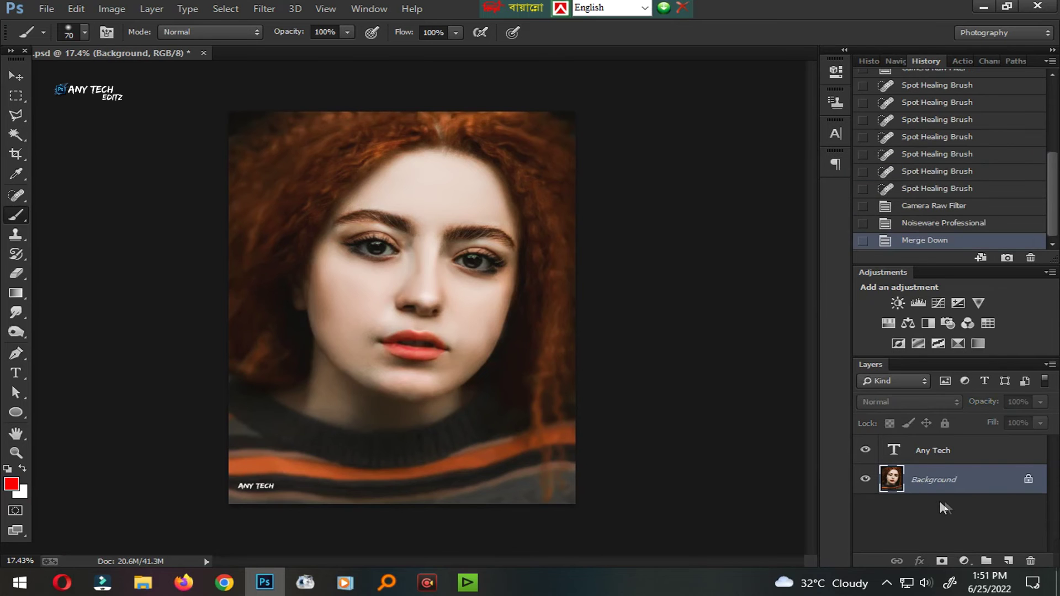
key(ctrl+j)
Step: Apply Oil Paint to the Background copy with Stylization 4, Cleanliness 2.3, Scale 0.8, Bristle Detail 10, Angular Direction 300 and Shine 1.3
click(257, 10)
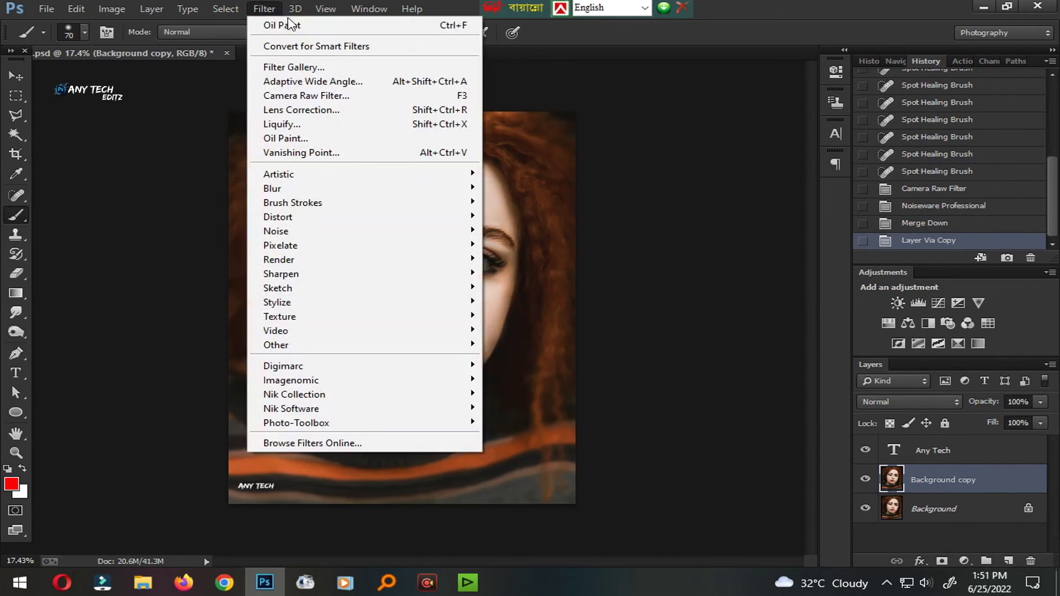
click(354, 130)
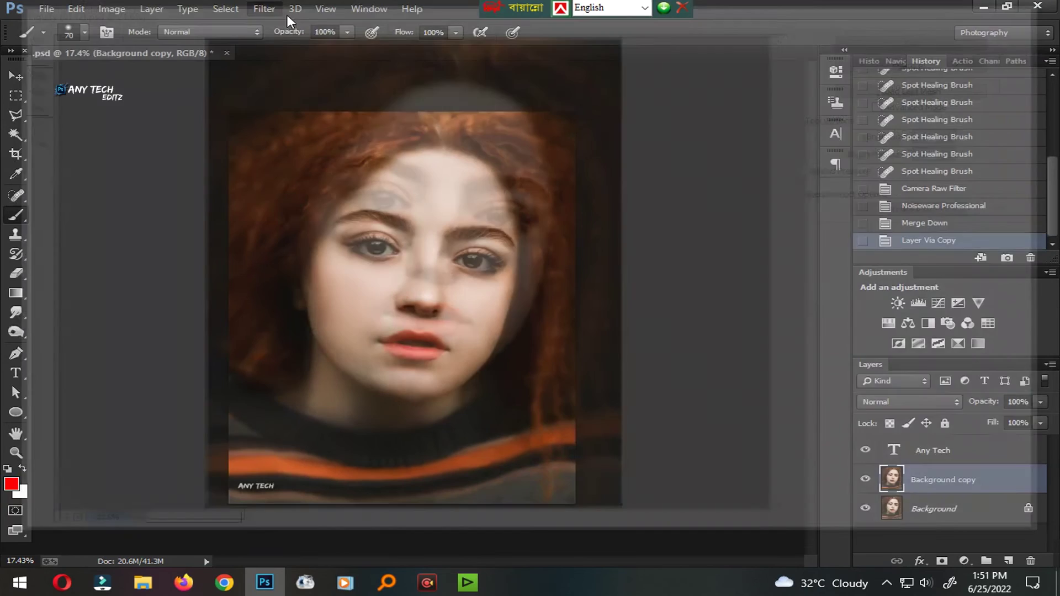
click(271, 10)
click(372, 137)
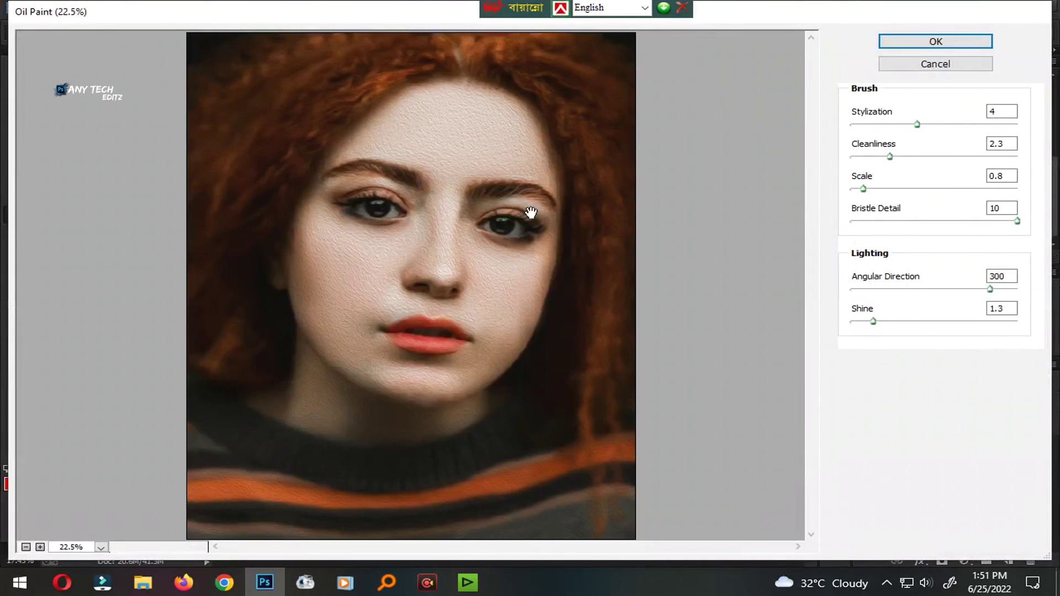
key(Return)
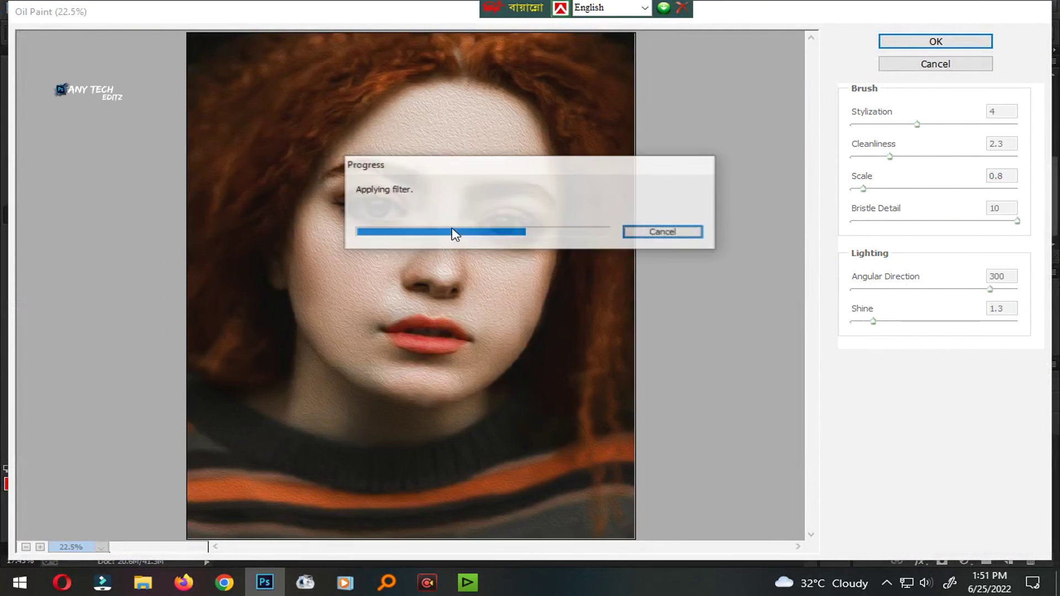
click(356, 322)
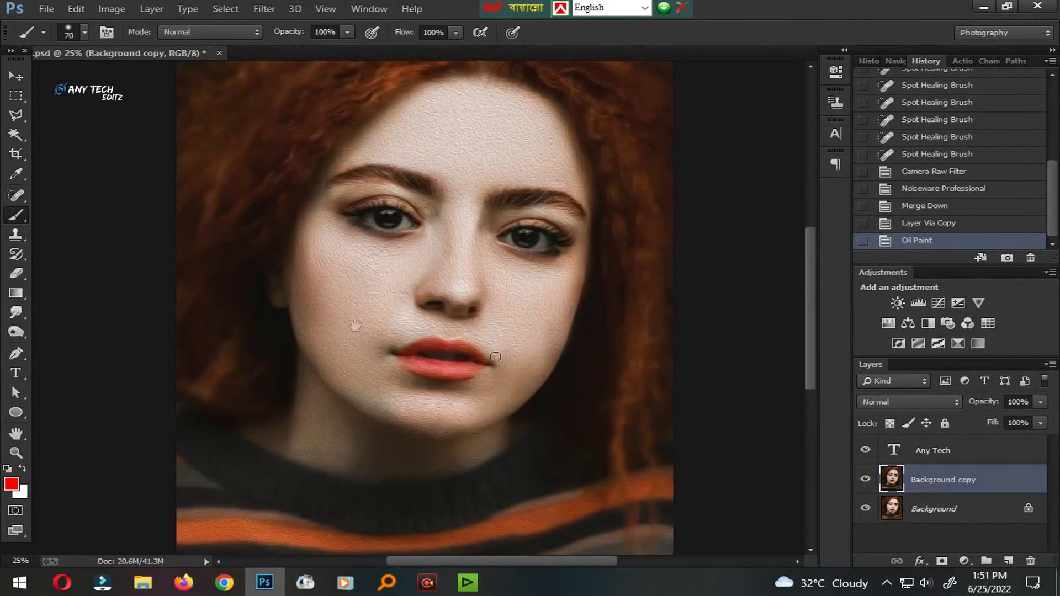
Step: Add a layer mask to the Background copy and paint it black over the cheeks, nose and eye area to hide the oil texture
click(942, 560)
scroll(509, 396, up, 3)
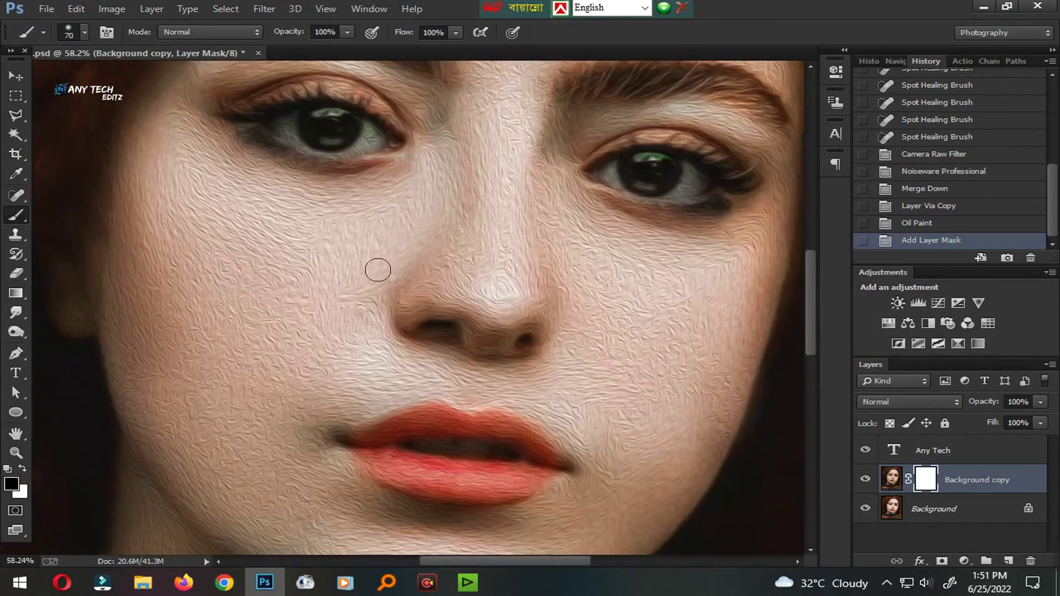
key(bracketright)
key(bracketright)
key(bracketright)
key(bracketright)
key(bracketright)
mouse_move(266, 175)
mouse_down()
mouse_move(201, 237)
mouse_move(309, 274)
mouse_move(564, 261)
mouse_move(500, 298)
mouse_up()
scroll(492, 279, down, 2)
scroll(491, 279, up, 1)
mouse_move(441, 265)
mouse_down()
mouse_move(321, 312)
mouse_move(651, 276)
mouse_move(692, 352)
mouse_move(405, 387)
mouse_move(697, 362)
mouse_up()
scroll(463, 336, down, 3)
scroll(461, 339, up, 1)
Step: Mask out the oil texture on the chin, jaw and neck with a larger black brush
drag(348, 383, 348, 396)
key(bracketright)
key(bracketright)
key(bracketright)
drag(324, 442, 372, 442)
drag(386, 396, 485, 380)
key(bracketleft)
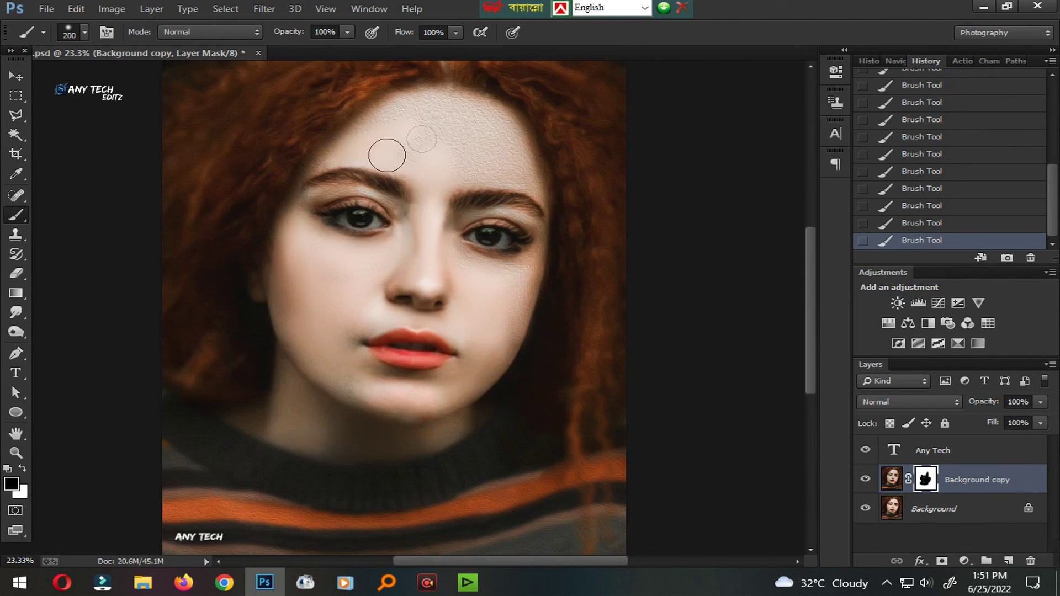
Step: Paint black on the mask over the forehead and around the eyebrows to clear the remaining oil texture
key(bracketright)
key(bracketright)
key(bracketright)
drag(387, 155, 526, 164)
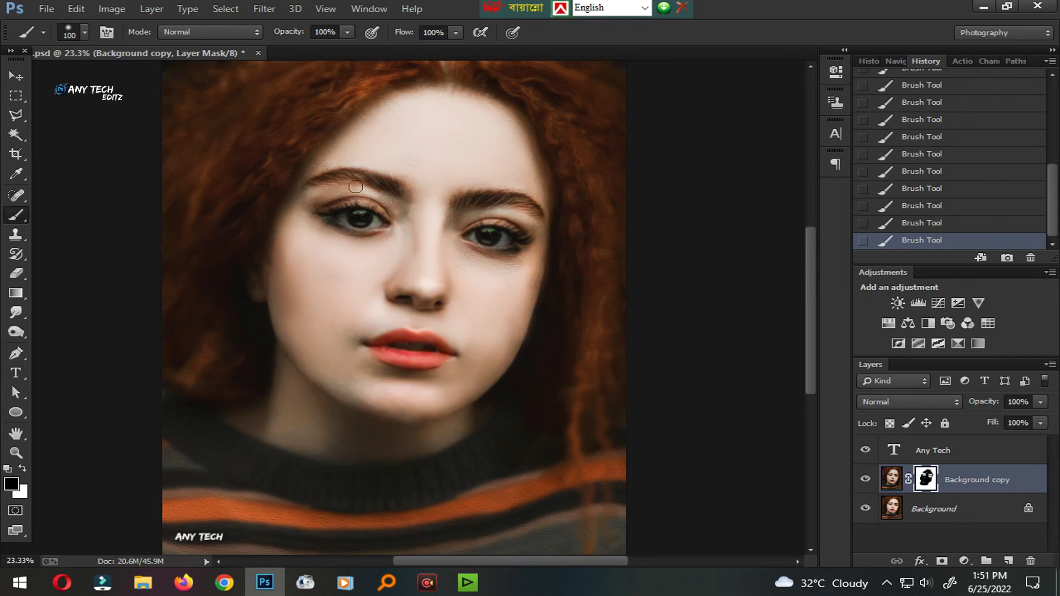
scroll(456, 303, down, 3)
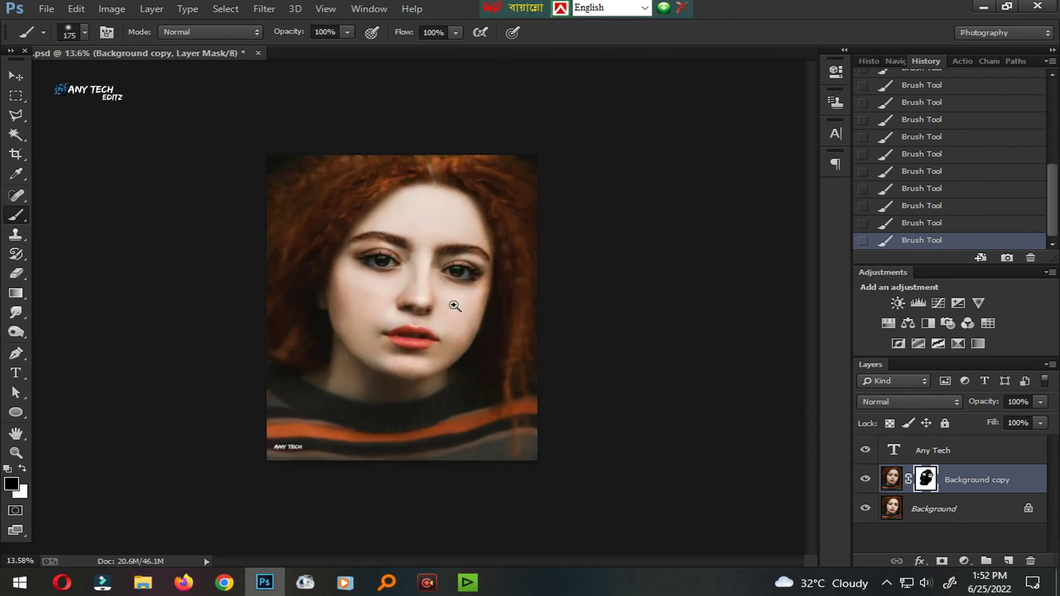
scroll(461, 310, up, 3)
scroll(499, 355, down, 2)
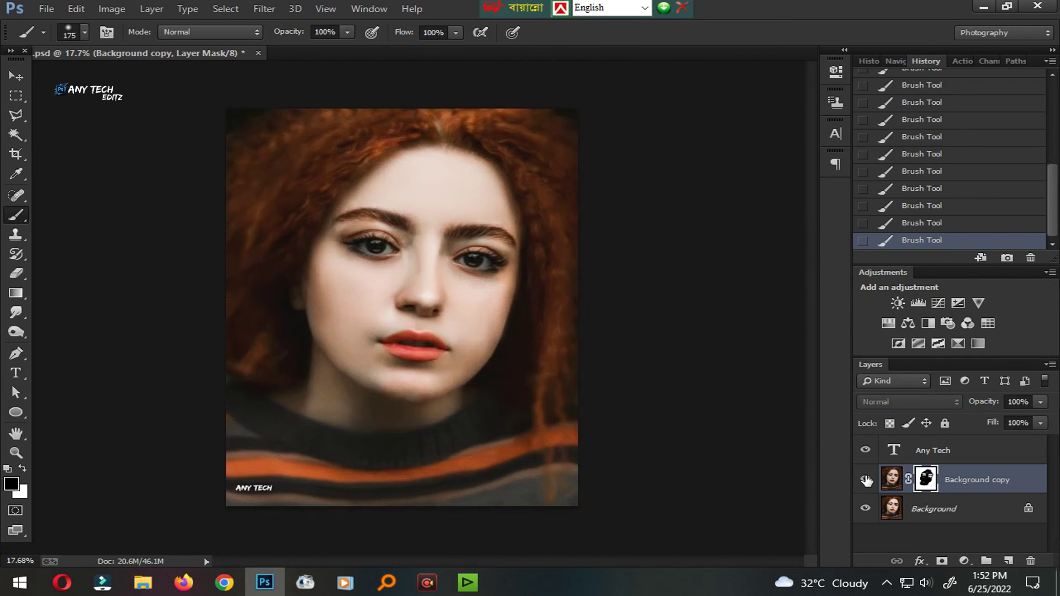
Step: Merge the masked Background copy and the Any Tech text into the Background and save the file
key(ctrl+e)
ctrl+click(949, 460)
key(ctrl+e)
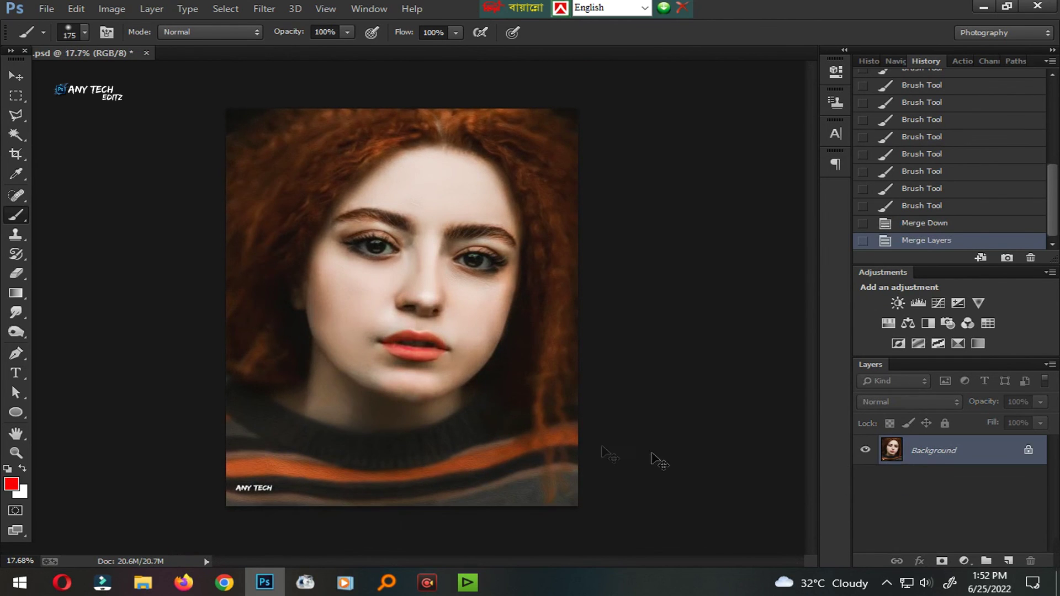
key(ctrl+s)
scroll(417, 344, up, 2)
Step: Save the flattened portrait as the JPEG 01 (2).jpg_ with Maximum quality 12 and Progressive format
key(ctrl+shift+s)
click(206, 427)
click(203, 280)
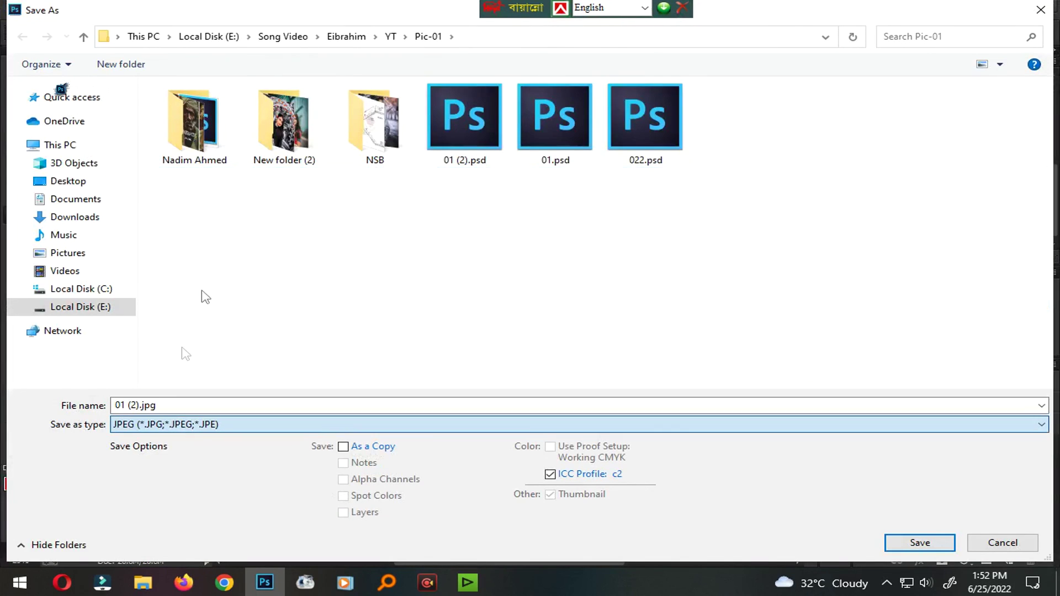
click(172, 408)
text(_)
key(Return)
key(Return)
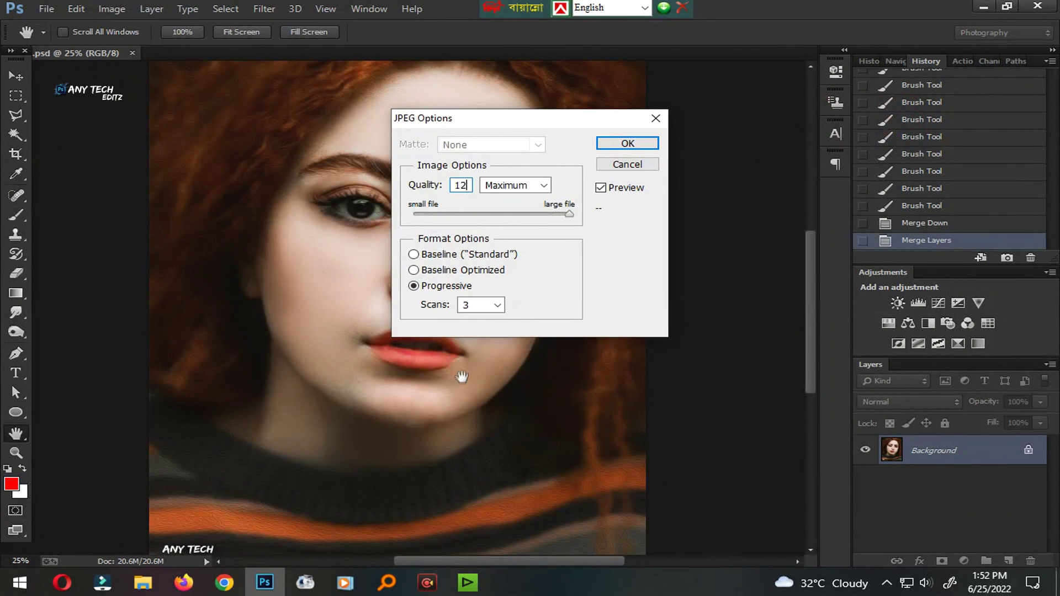
key(Return)
key(ctrl+minus)
key(w)
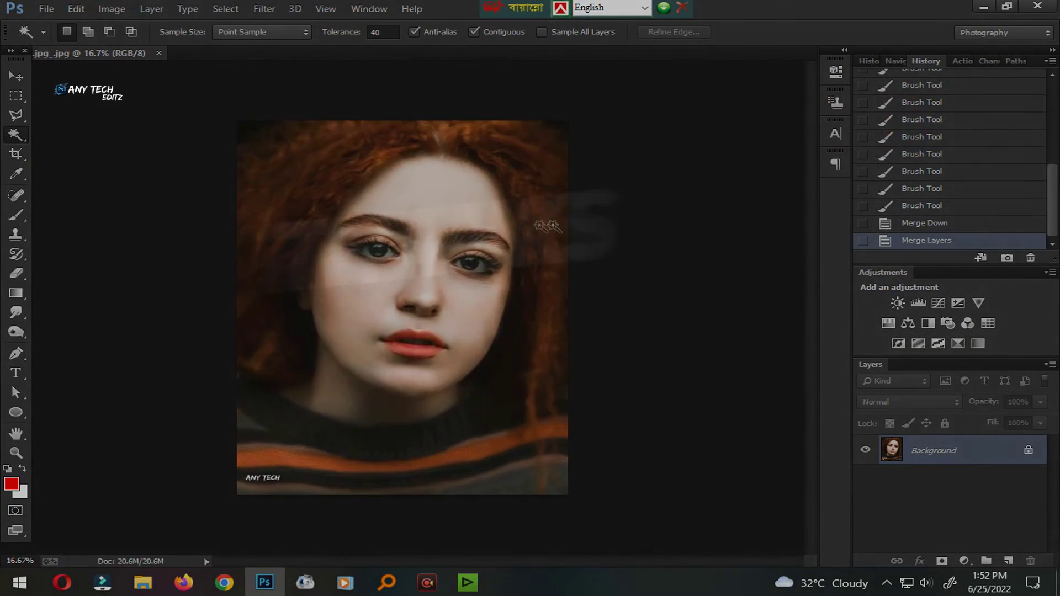